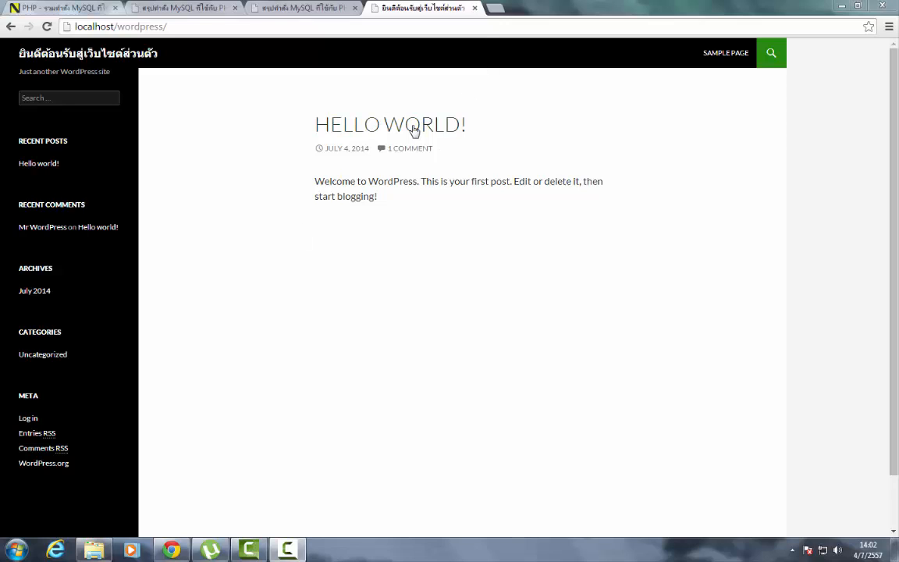
pyautogui.click(497, 10)
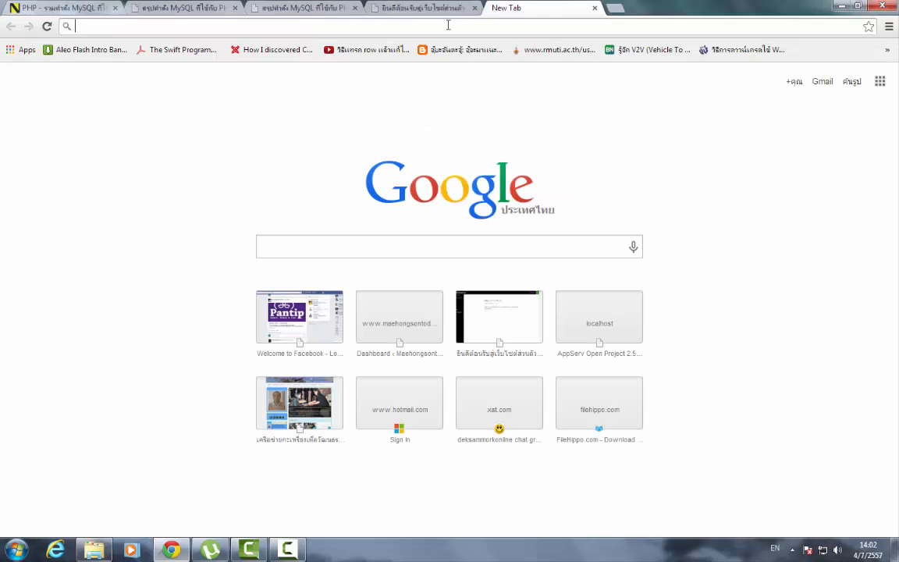
pyautogui.write('www.deksa')
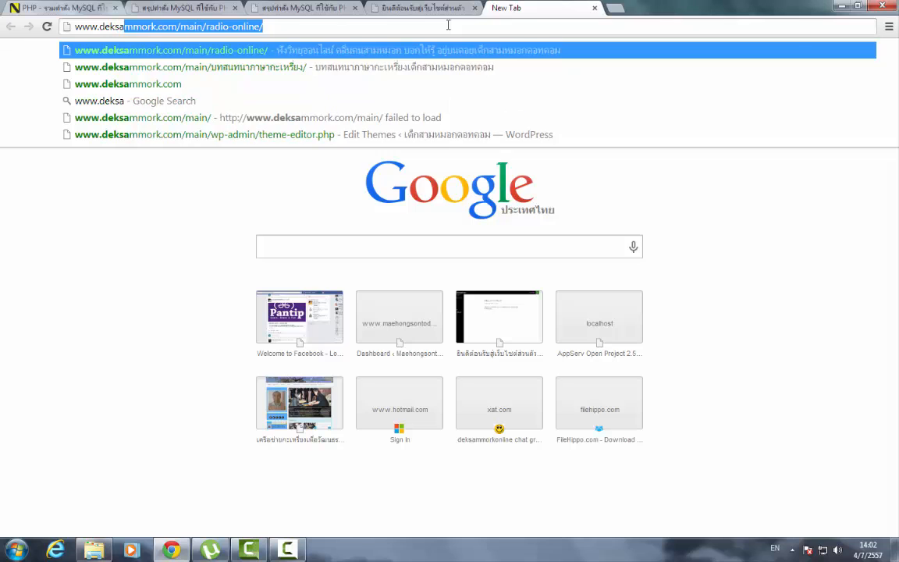
pyautogui.write('mmork.com')
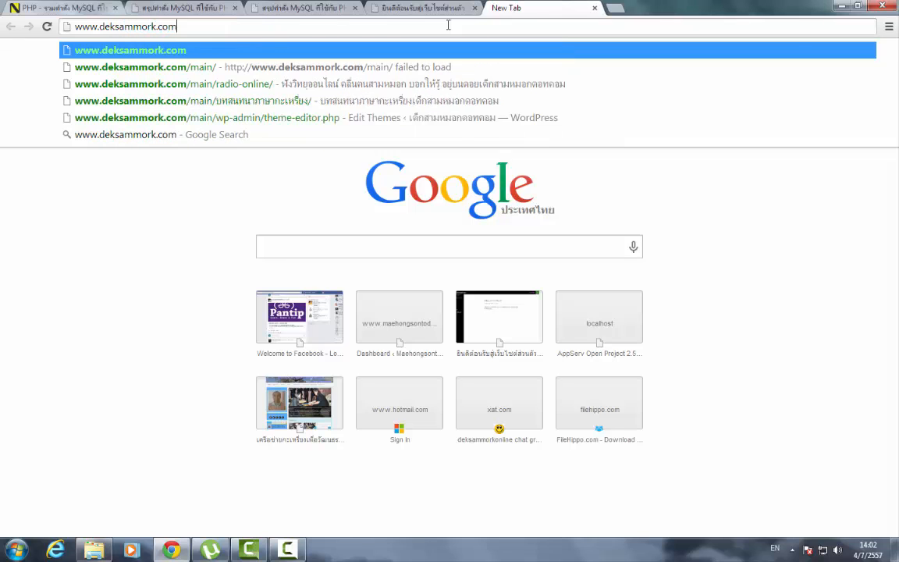
pyautogui.press('Return')
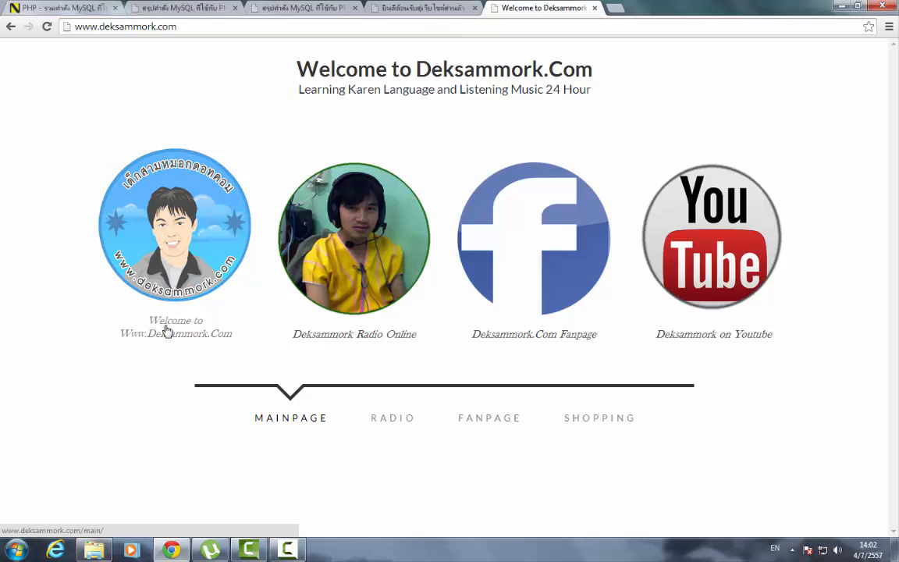
# - Enter the main deksammork.com site from the welcome logo and close the Facebook like popup
pyautogui.click(182, 294)
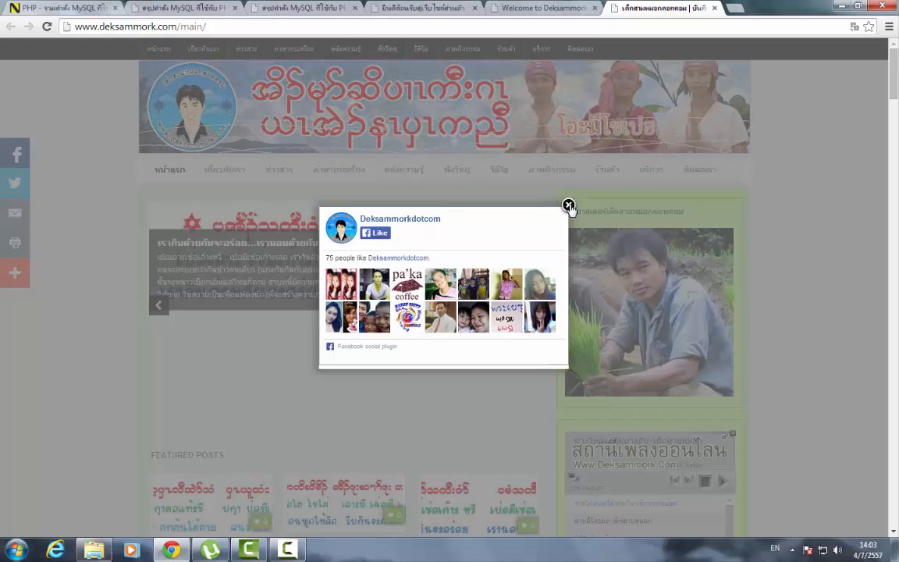
pyautogui.click(569, 207)
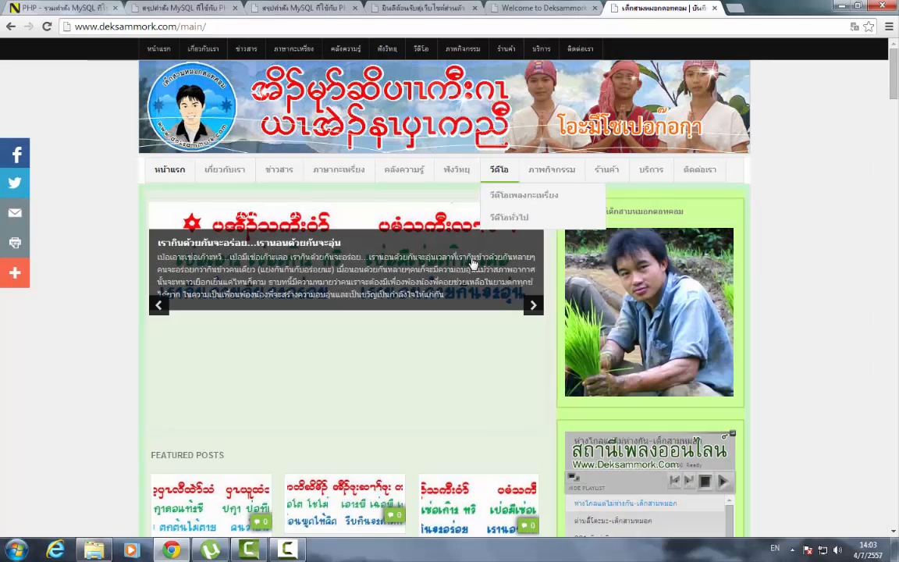
pyautogui.scroll(-5, 426, 350)
pyautogui.scroll(5, 425, 351)
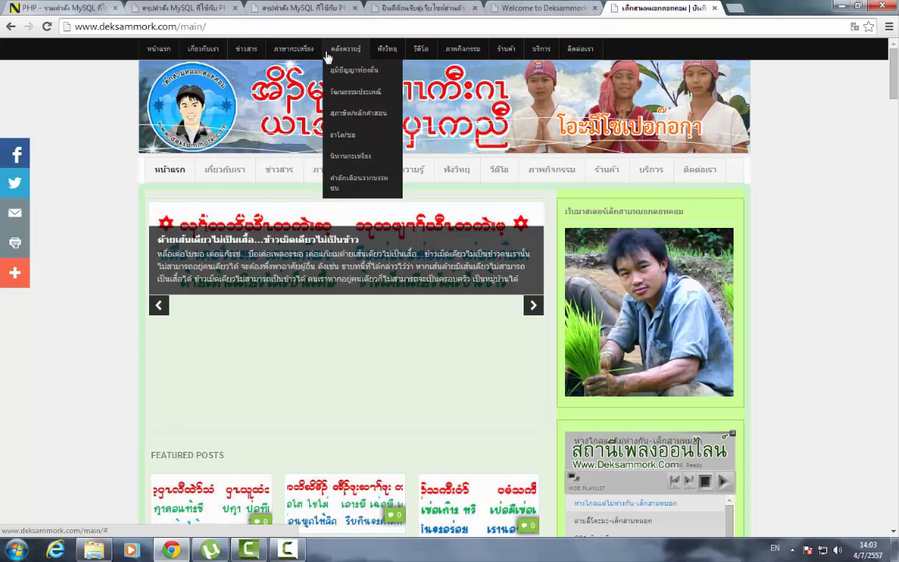
pyautogui.moveTo(293, 49)
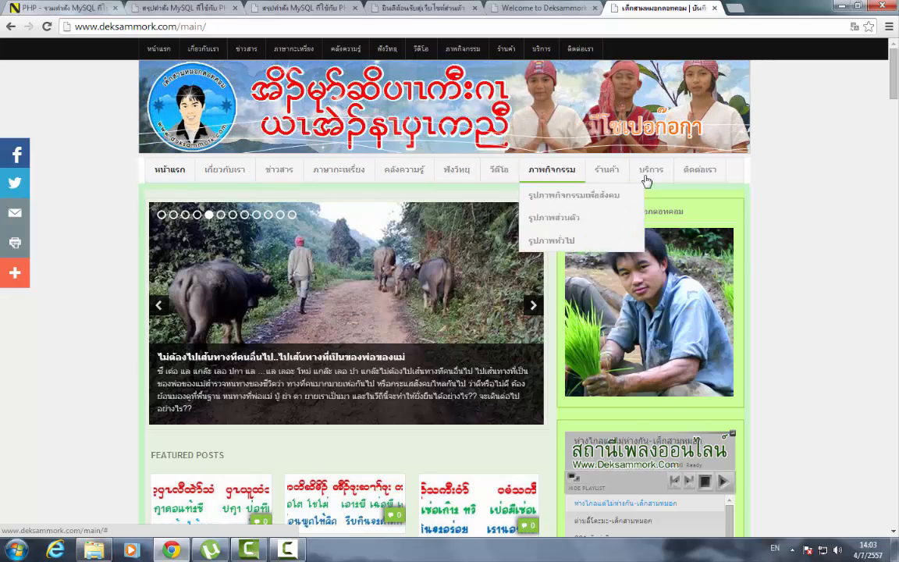
pyautogui.scroll(-2, 595, 219)
pyautogui.scroll(-1, 595, 219)
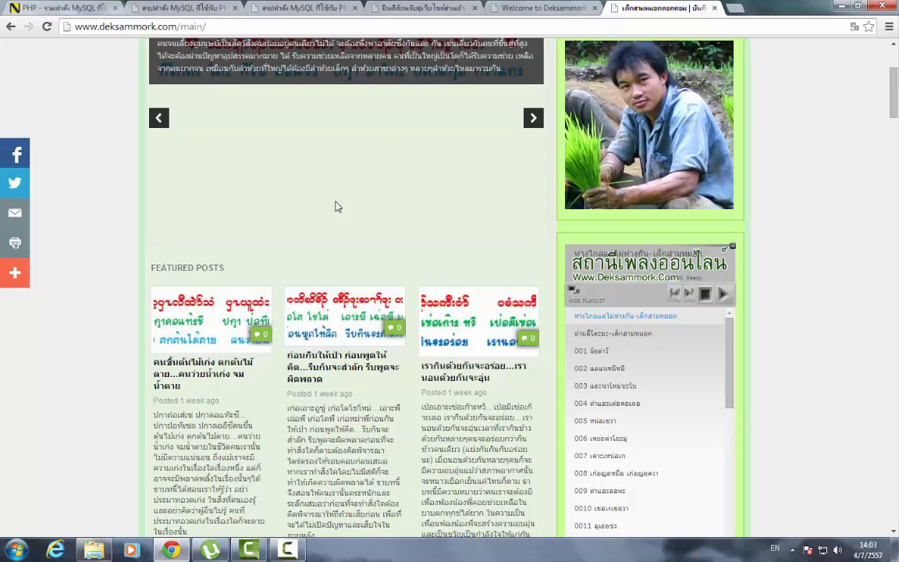
pyautogui.scroll(-5, 338, 207)
pyautogui.scroll(1, 624, 223)
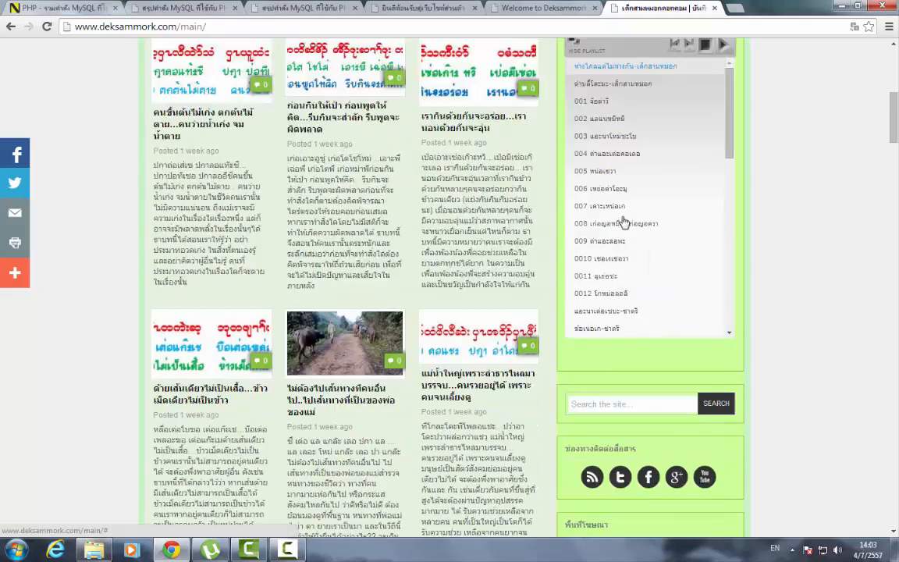
pyautogui.scroll(2, 624, 222)
pyautogui.scroll(-10, 454, 271)
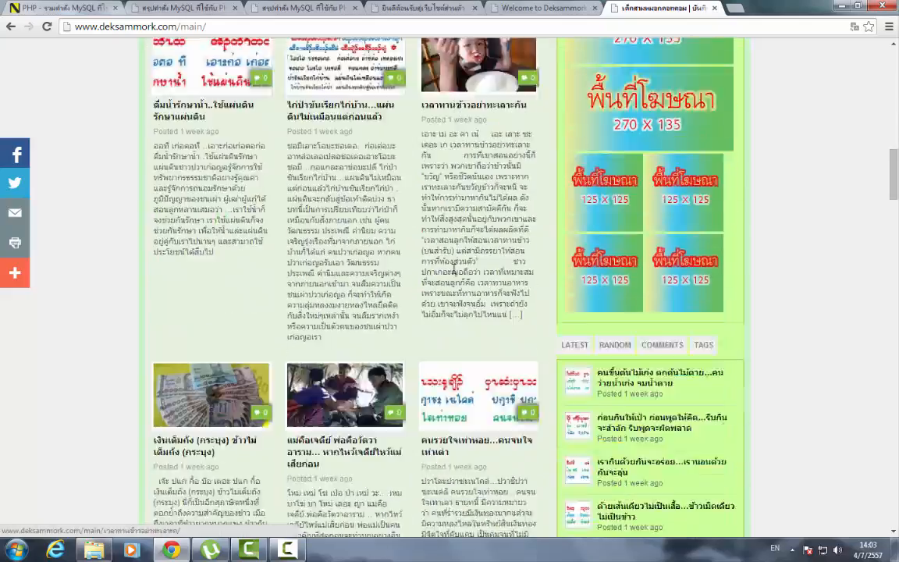
pyautogui.scroll(-15, 454, 271)
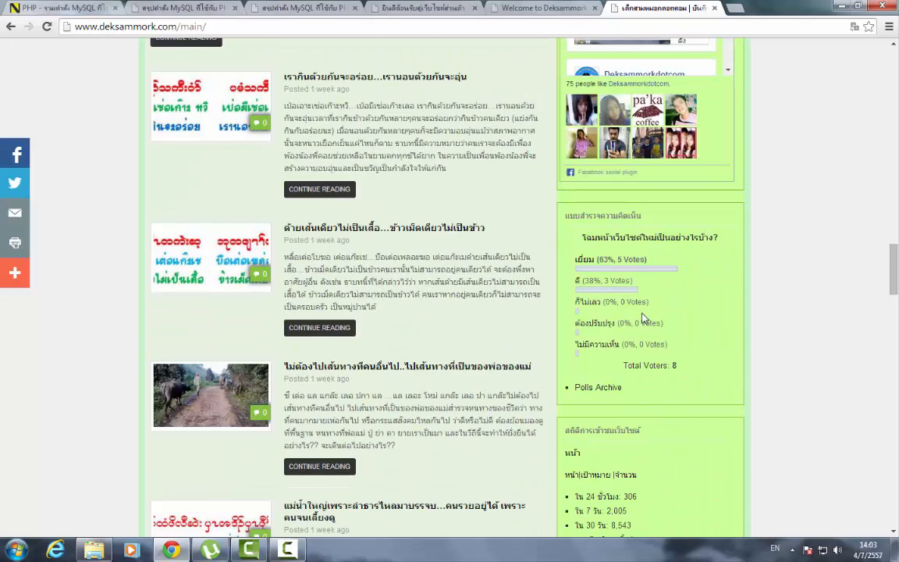
pyautogui.scroll(-1, 631, 312)
pyautogui.scroll(-1, 619, 303)
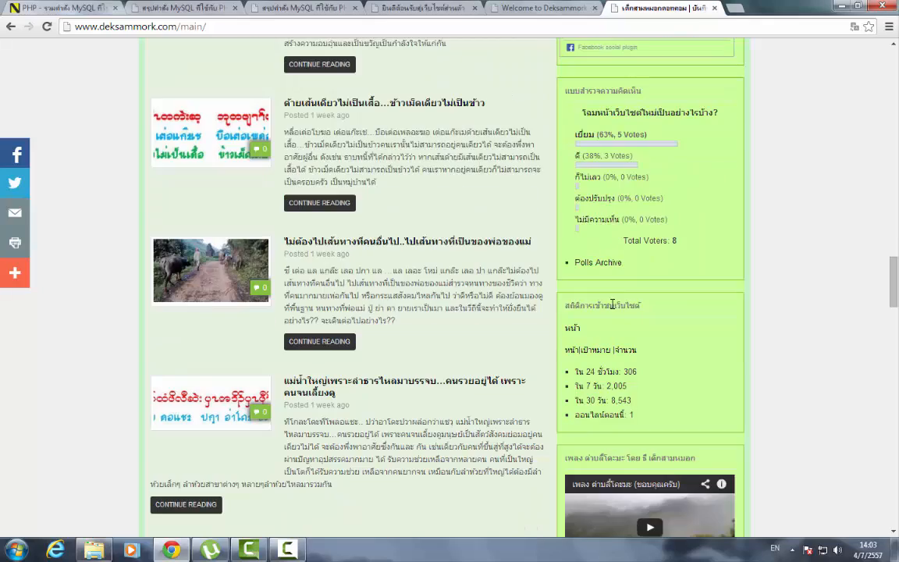
pyautogui.scroll(-9, 547, 335)
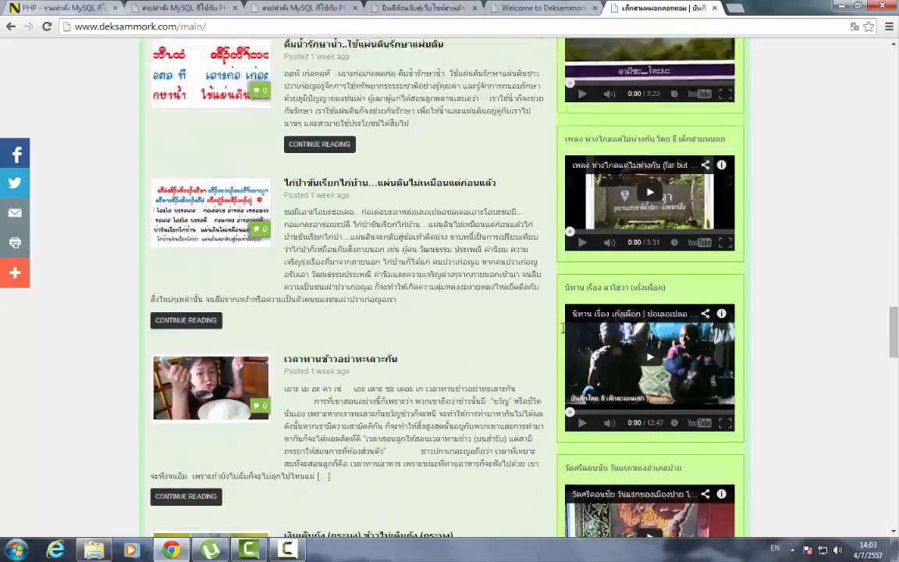
pyautogui.scroll(3, 645, 310)
pyautogui.scroll(-14, 546, 305)
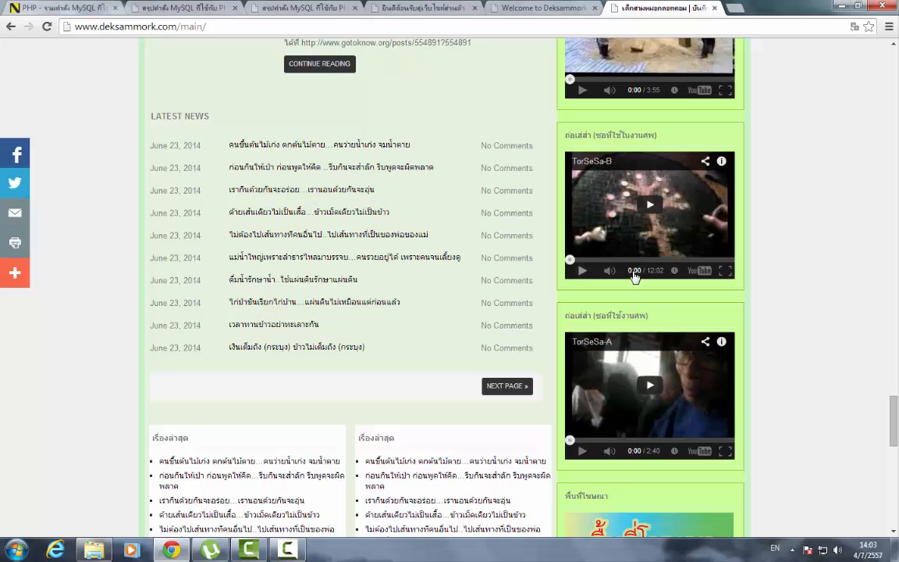
pyautogui.scroll(-6, 526, 246)
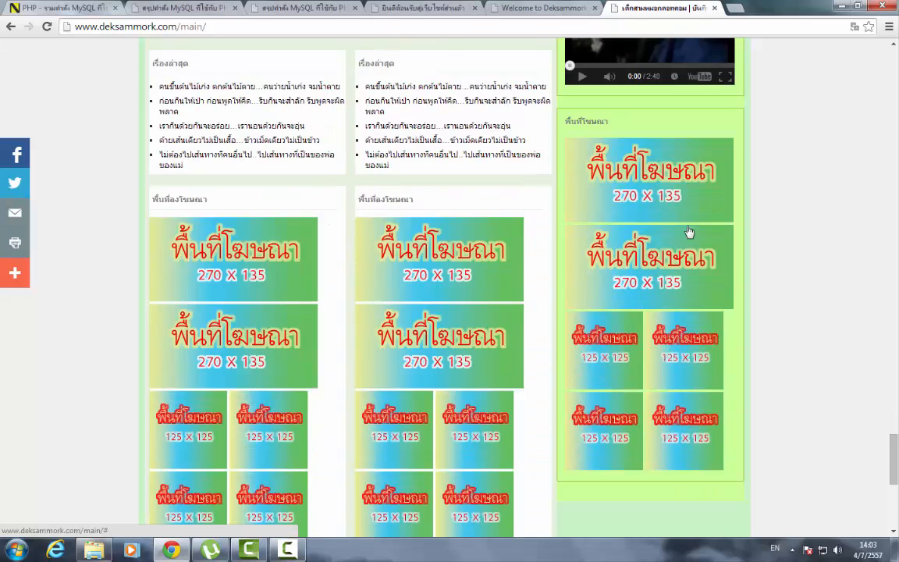
pyautogui.scroll(-3, 334, 321)
pyautogui.scroll(-2, 423, 325)
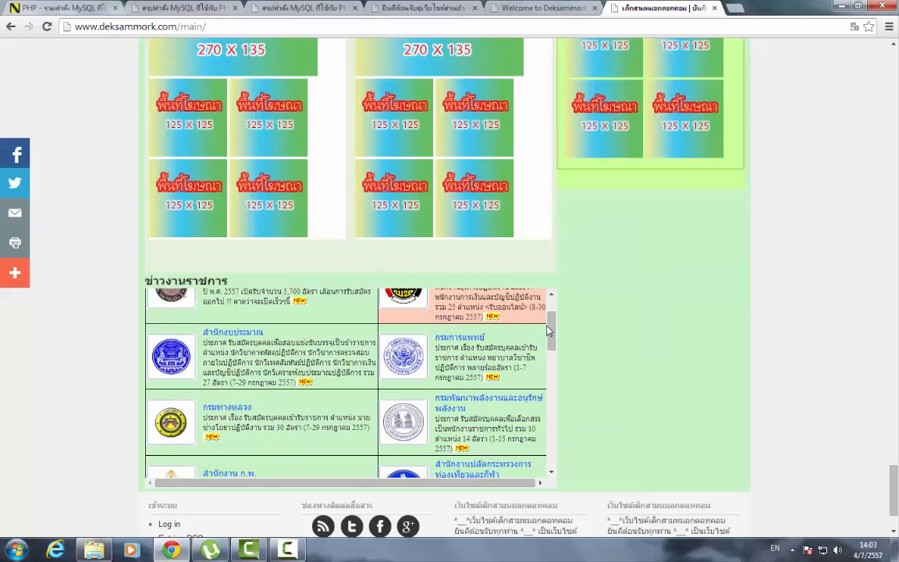
pyautogui.scroll(-2, 637, 336)
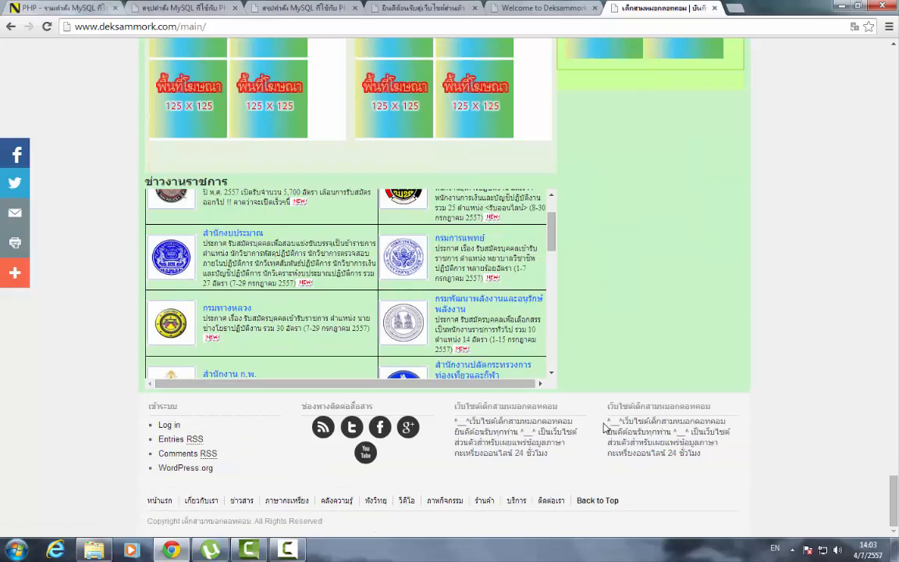
pyautogui.scroll(12, 589, 399)
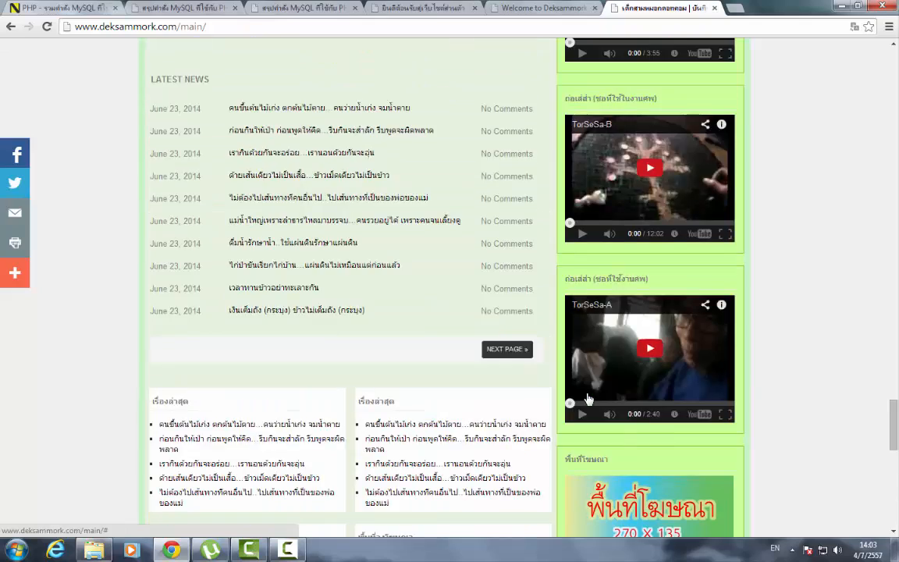
pyautogui.scroll(15, 589, 399)
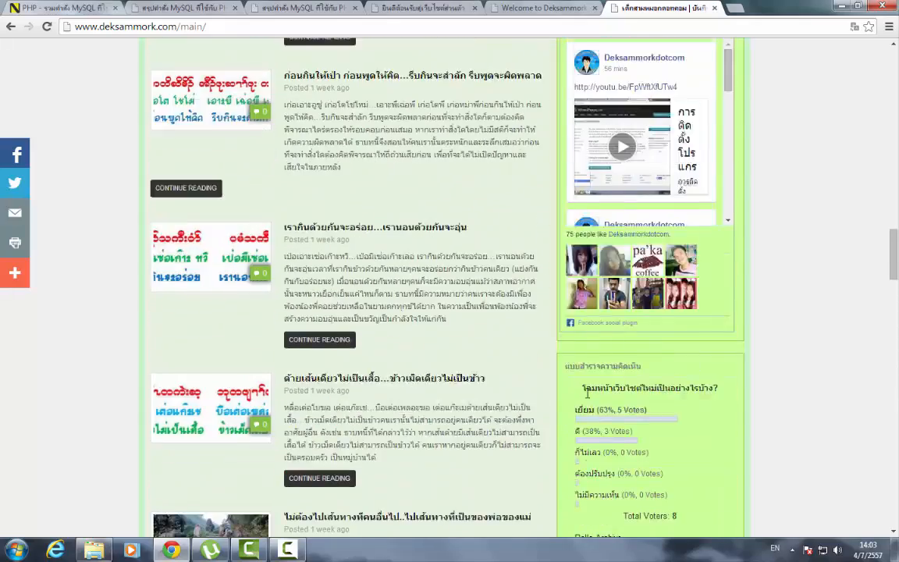
pyautogui.scroll(-8, 589, 399)
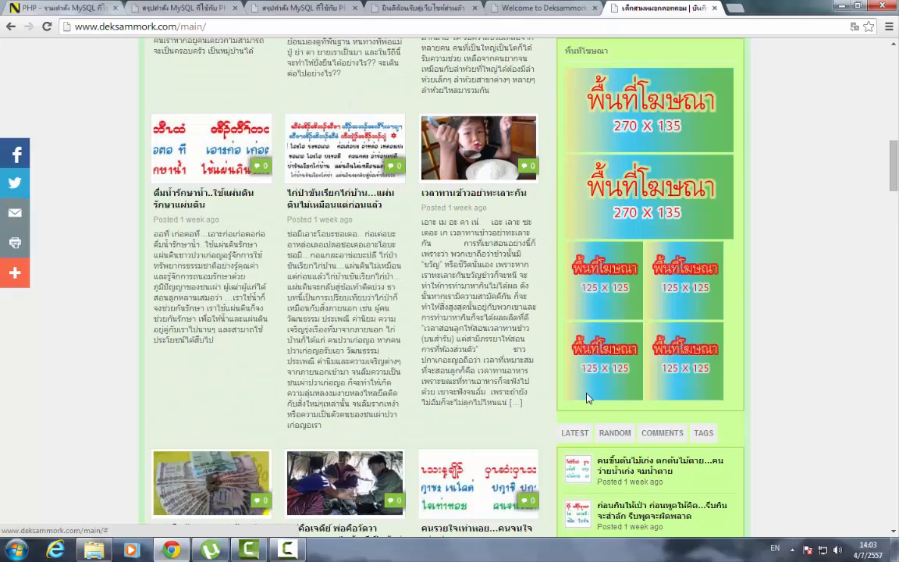
pyautogui.scroll(10, 588, 399)
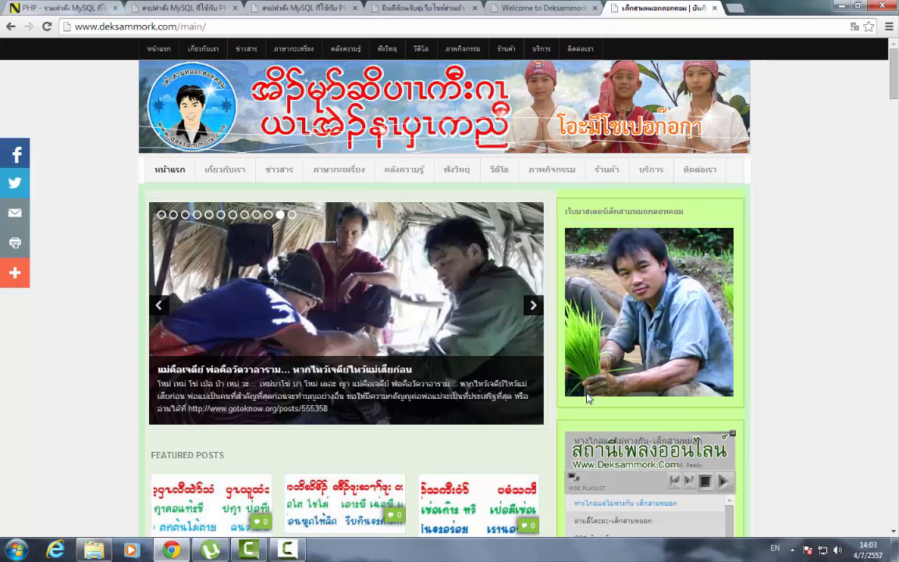
pyautogui.click(454, 7)
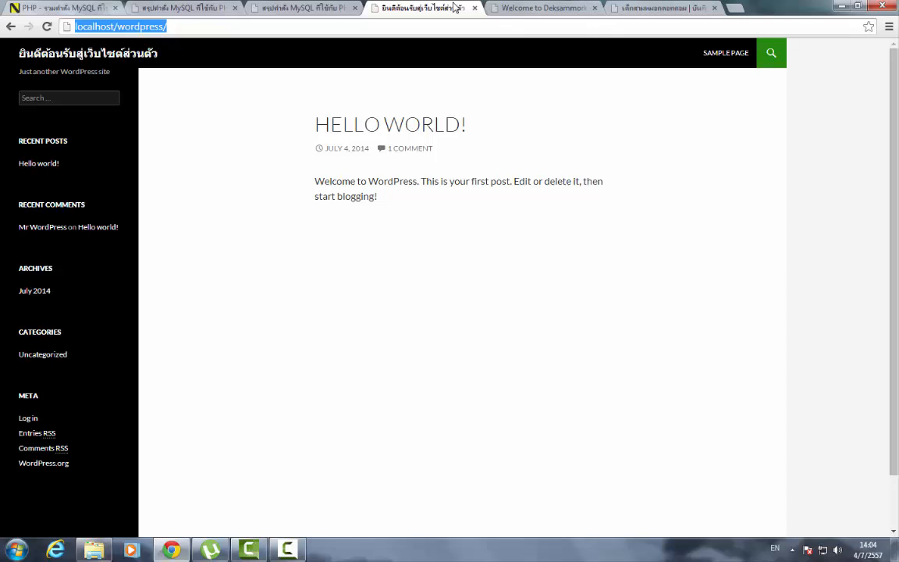
pyautogui.click(571, 10)
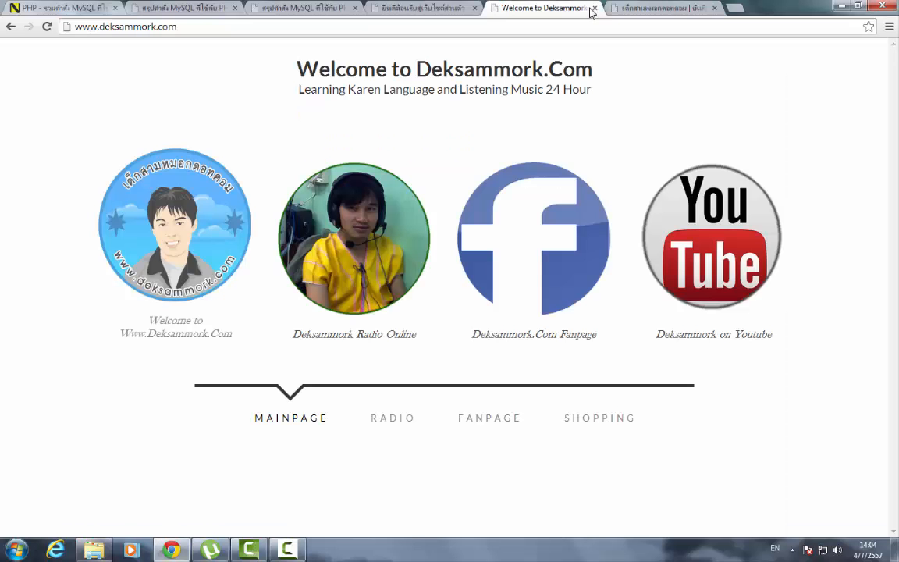
pyautogui.click(734, 12)
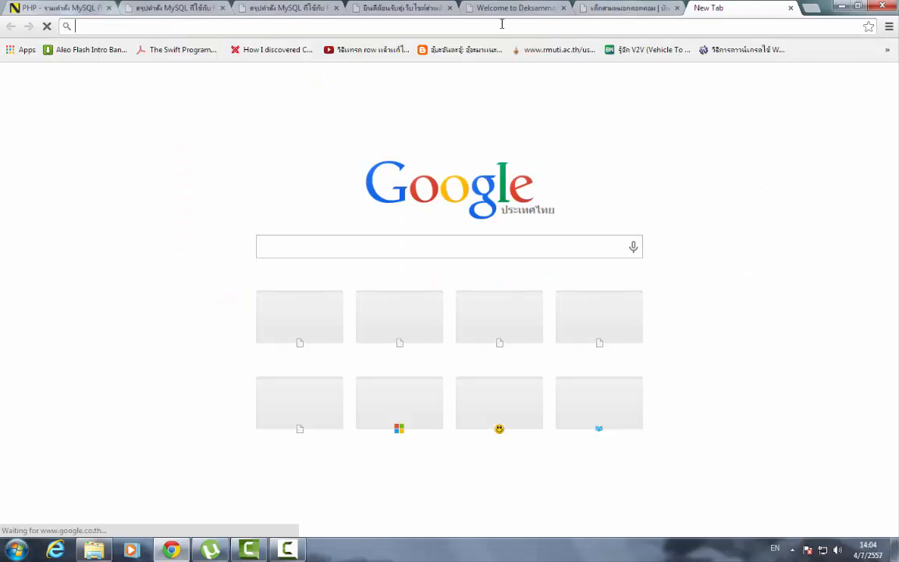
pyautogui.write('ww')
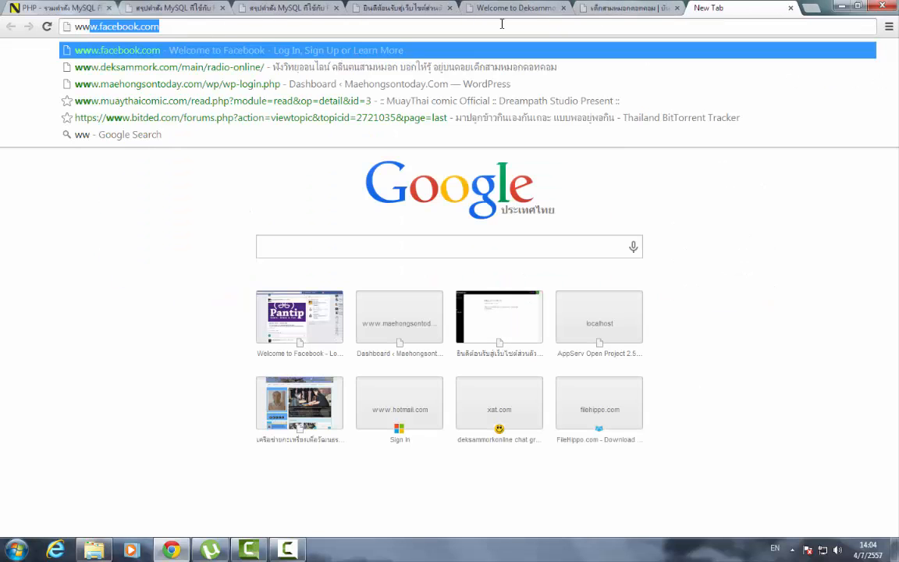
pyautogui.write('w.goo')
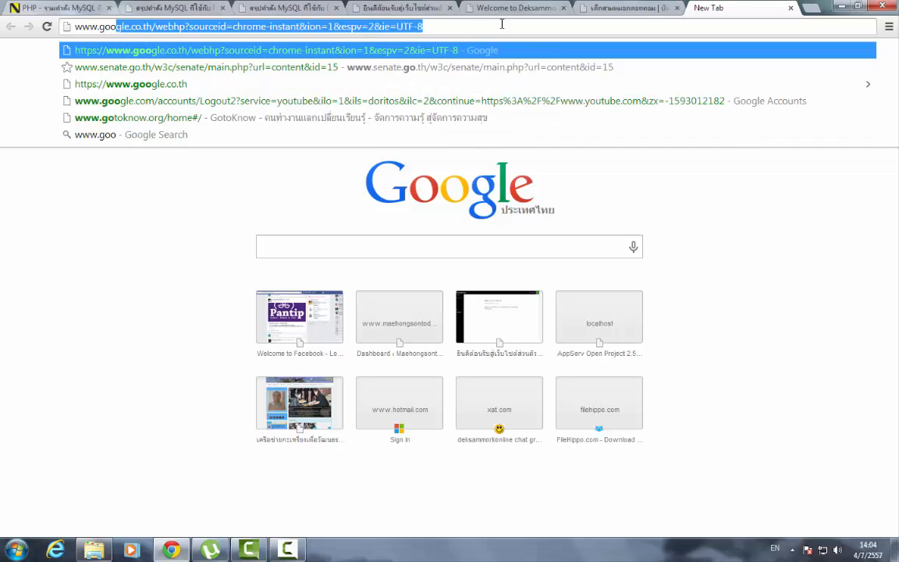
pyautogui.write('gle.com')
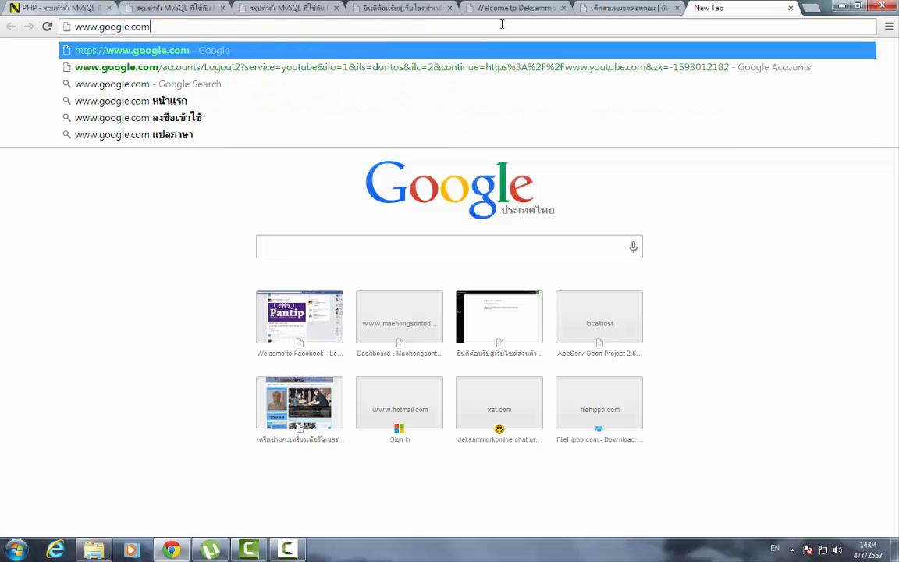
pyautogui.press('Return')
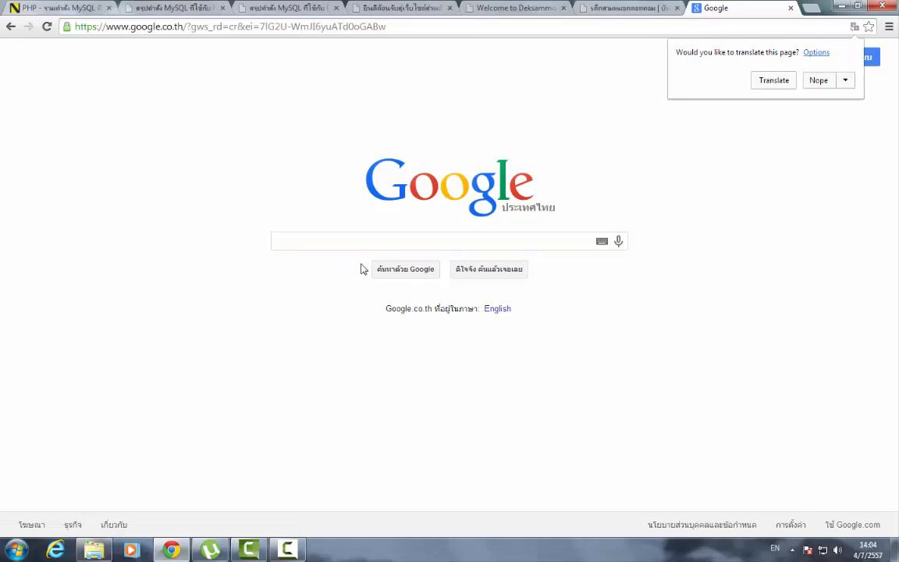
# - Search Google for "arassthemes"
pyautogui.click(327, 238)
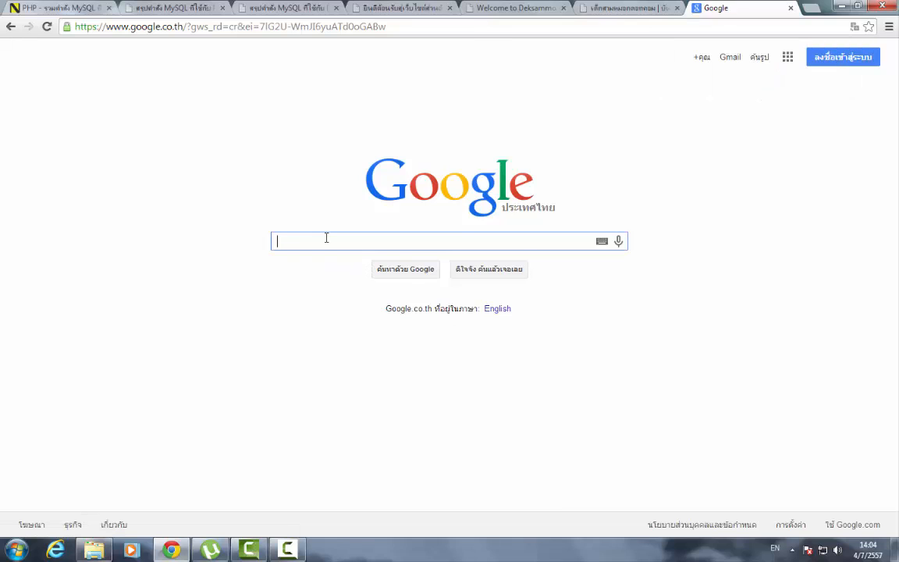
pyautogui.write('as')
pyautogui.press('BackSpace')
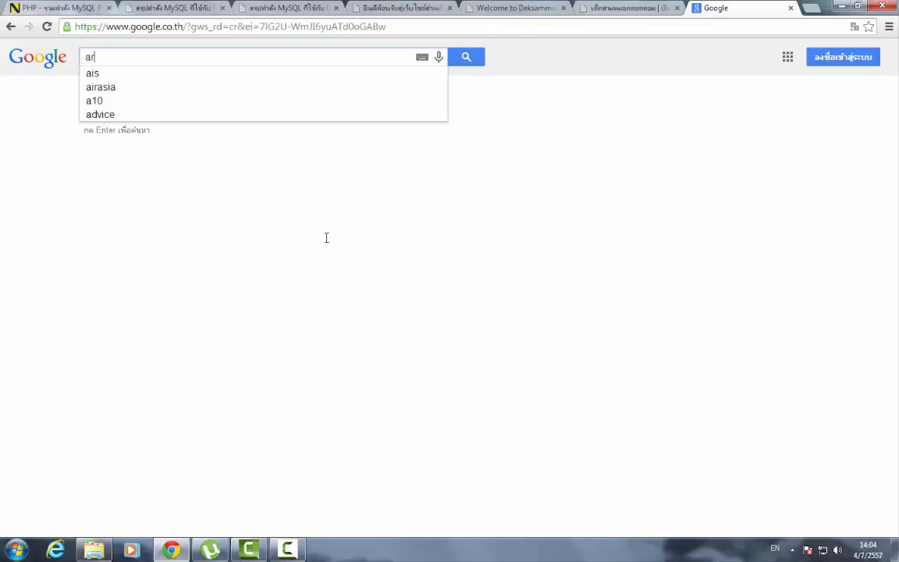
pyautogui.write('rass')
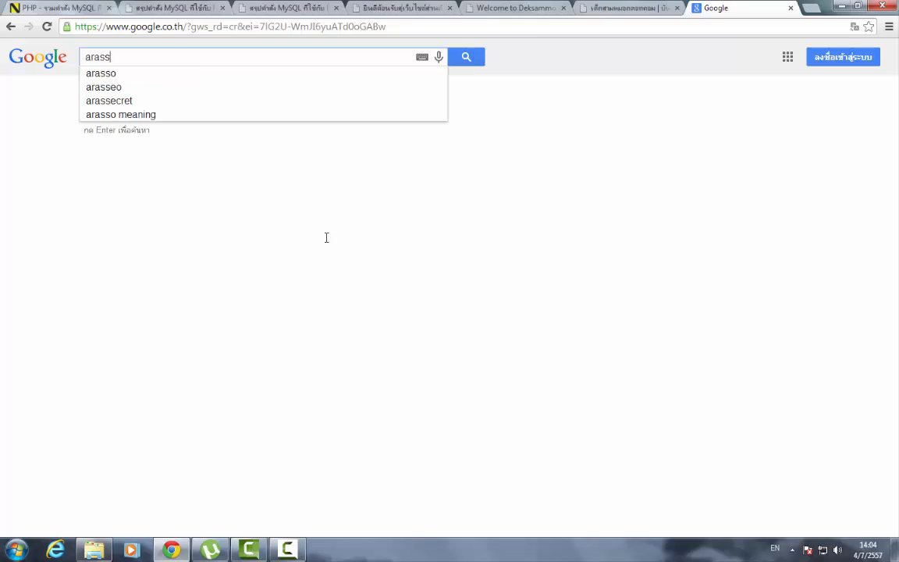
pyautogui.write('the')
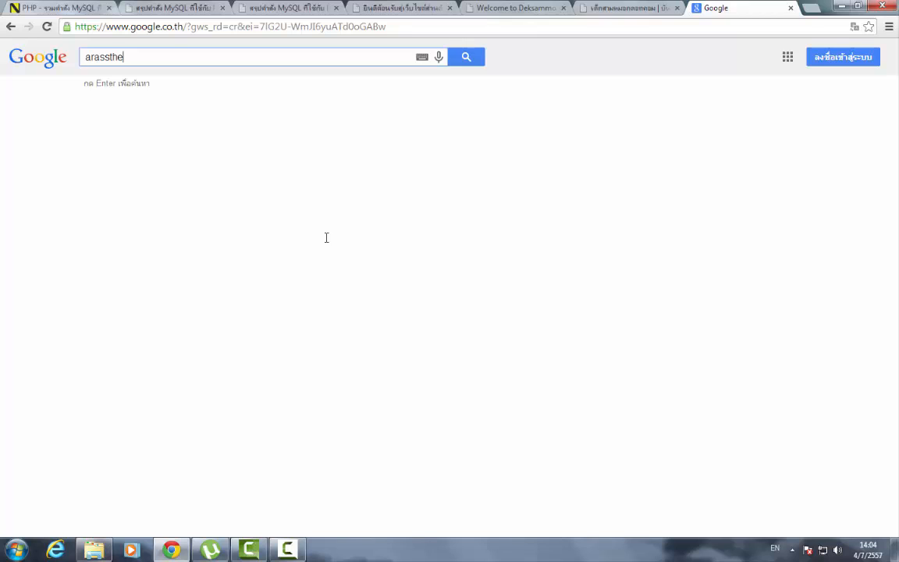
pyautogui.write('mes')
pyautogui.press('Return')
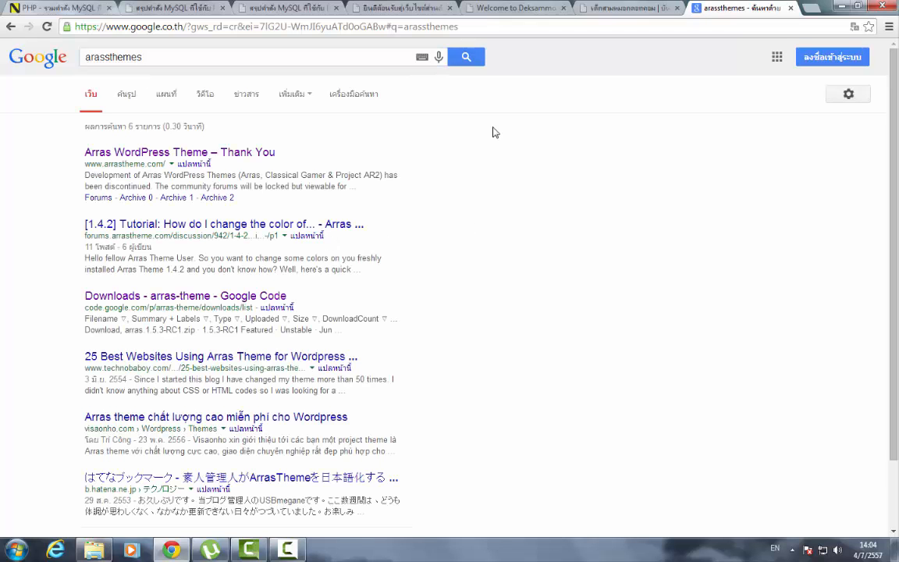
# - Follow the Arras WordPress Theme result to the zyml/project-ar2 GitHub repository, dismissing the Windows prompt
pyautogui.click(167, 154)
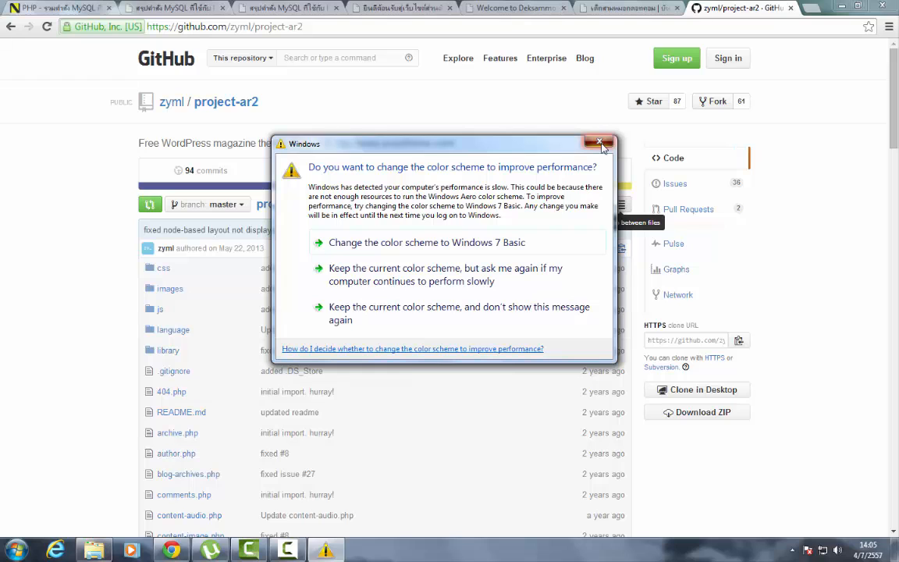
pyautogui.click(600, 143)
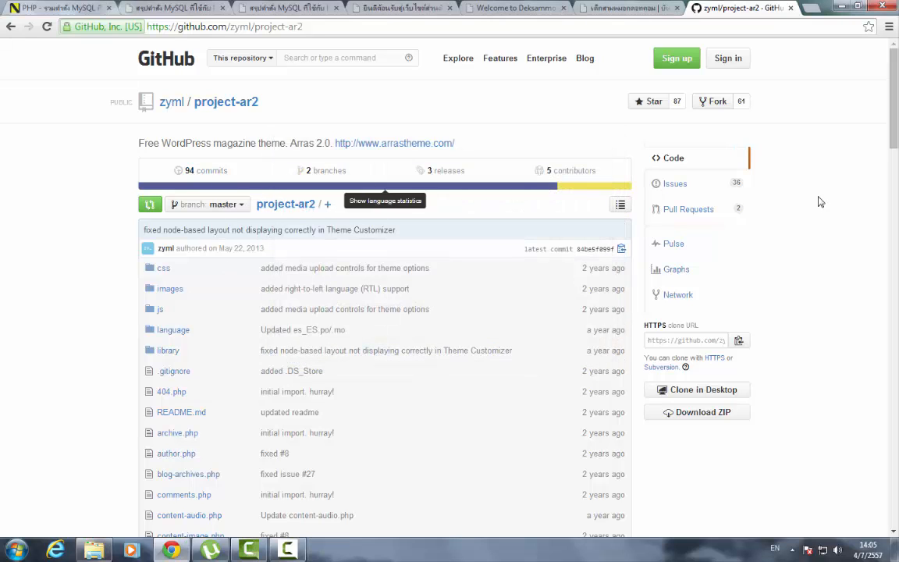
pyautogui.scroll(-2, 253, 367)
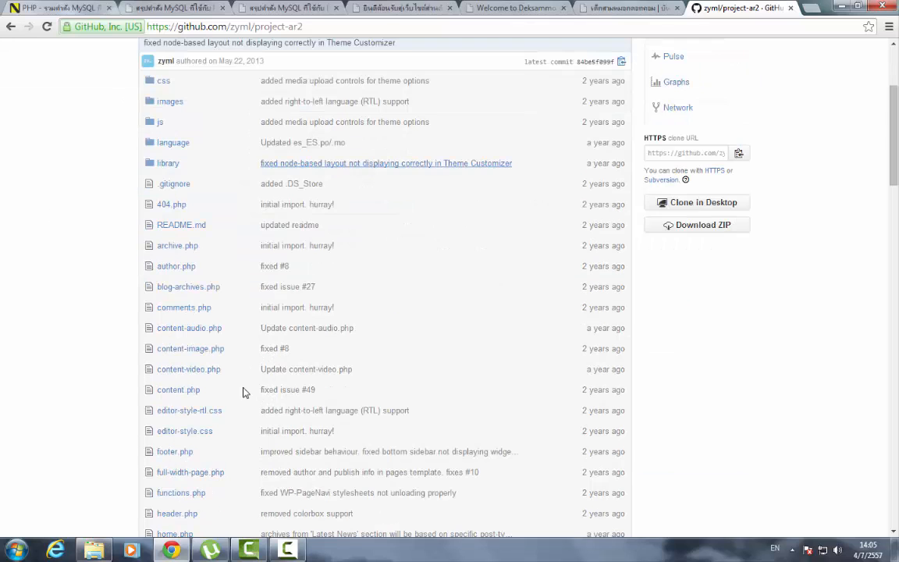
pyautogui.scroll(-3, 235, 458)
pyautogui.scroll(-6, 232, 458)
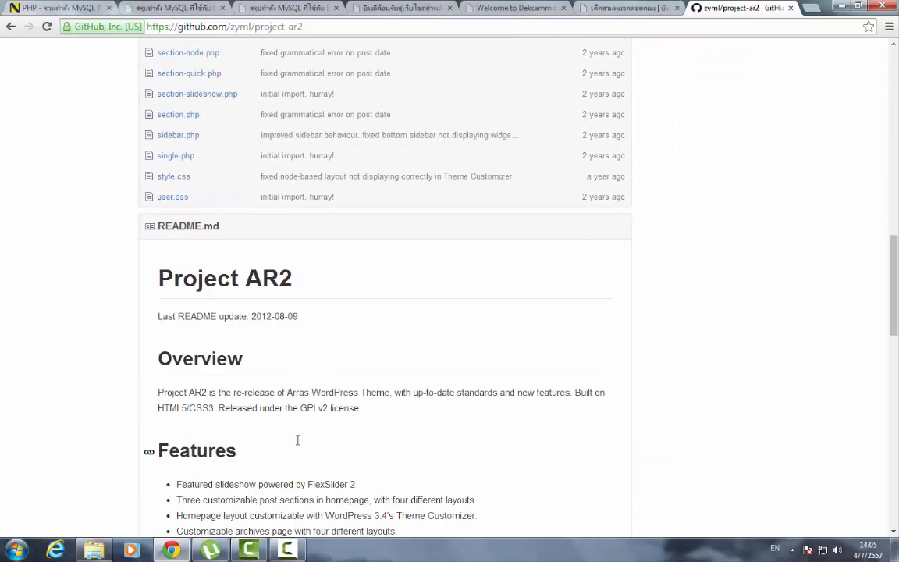
pyautogui.scroll(6, 367, 409)
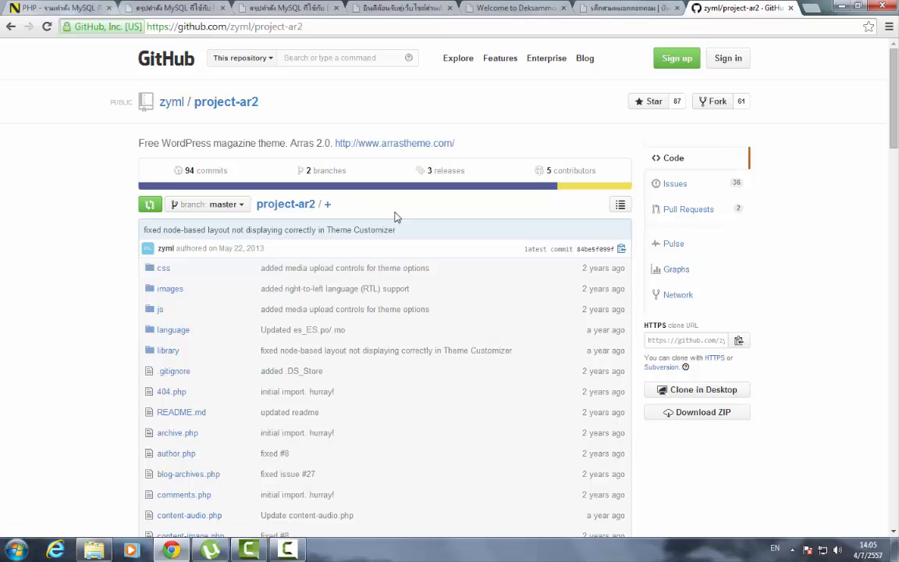
# - Download the repository as a ZIP and show project-ar2-master in the Downloads folder
pyautogui.click(706, 416)
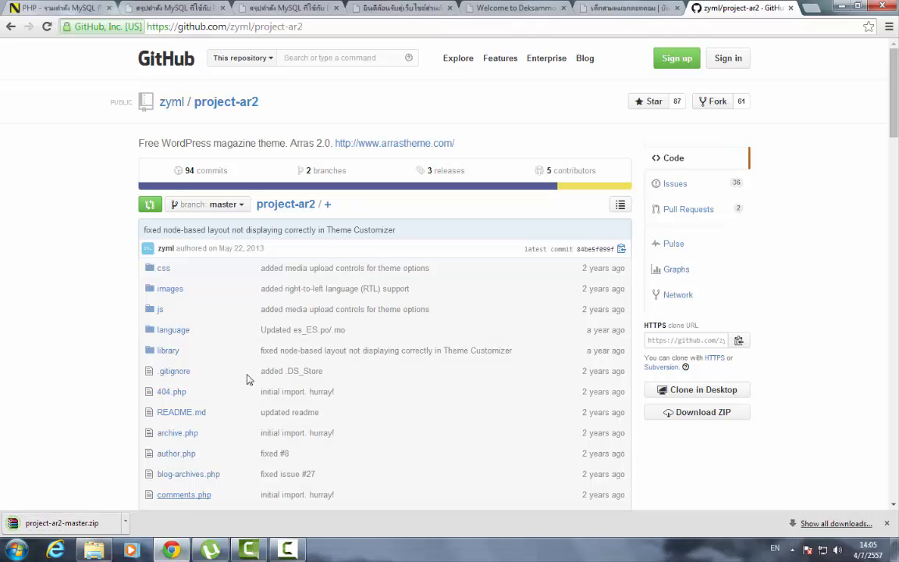
pyautogui.click(126, 523)
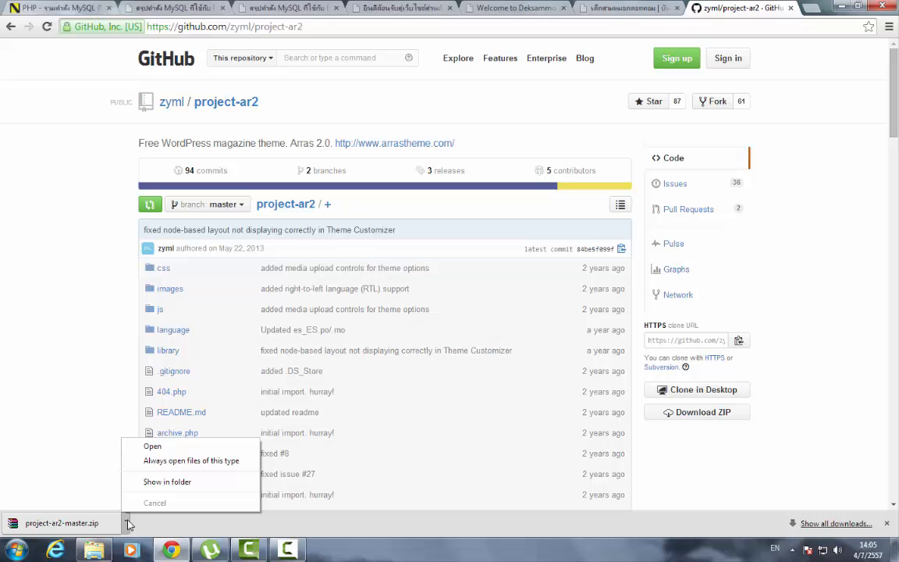
pyautogui.click(164, 481)
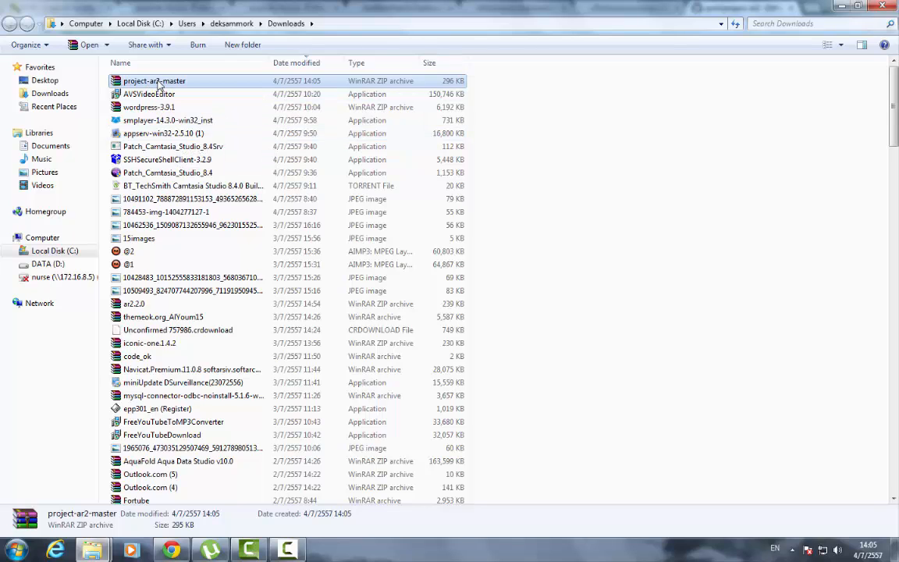
# - Extract project-ar2-master.zip to its own folder and open the nested theme folder
pyautogui.rightClick(158, 86)
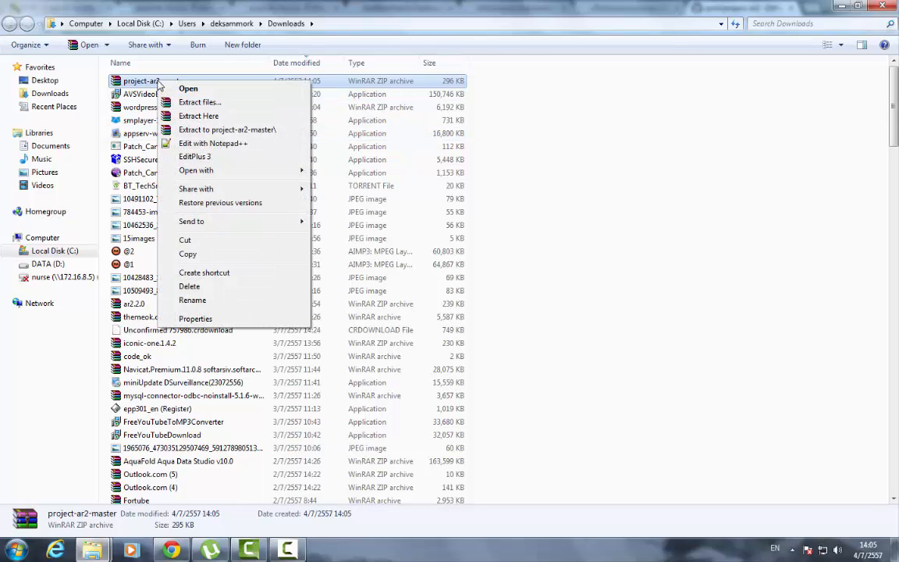
pyautogui.click(209, 130)
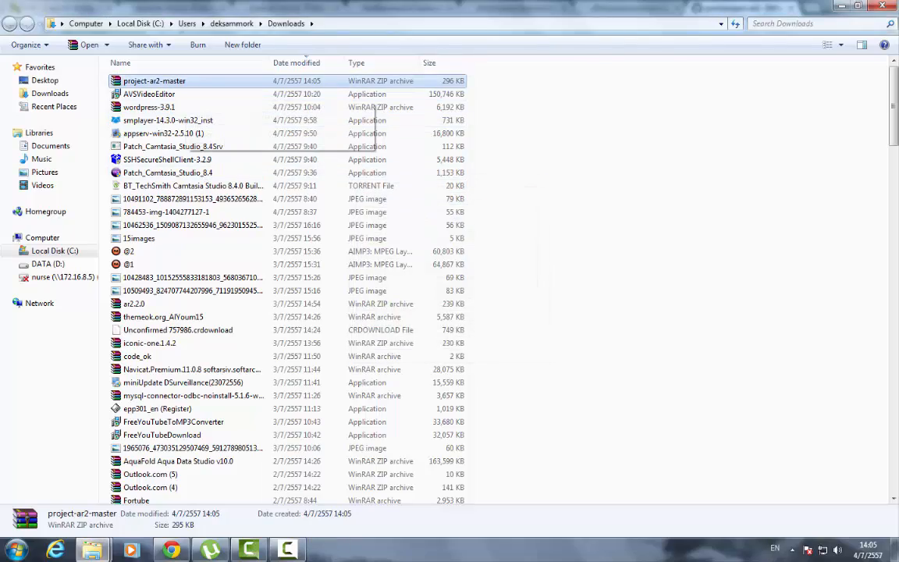
pyautogui.moveTo(896, 167); pyautogui.dragTo(894, 428)
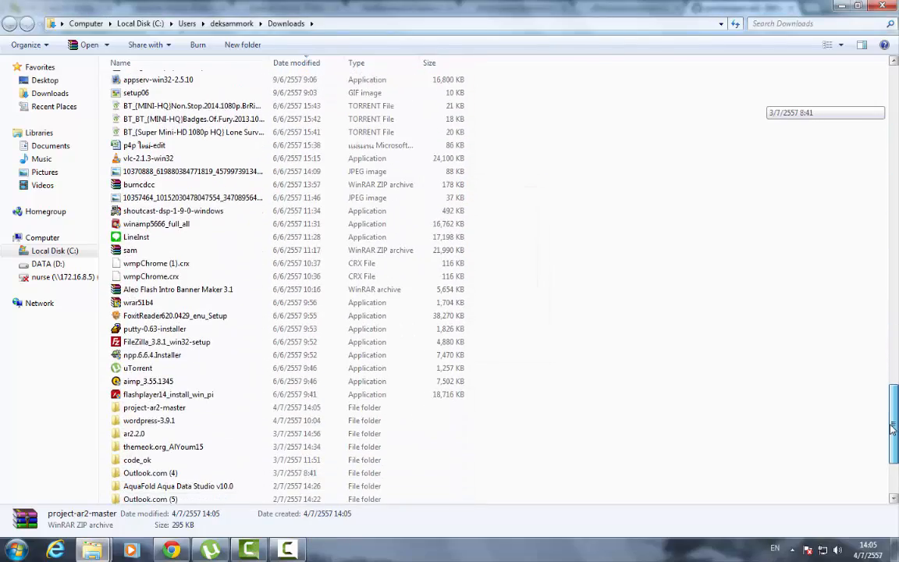
pyautogui.doubleClick(156, 408)
pyautogui.doubleClick(154, 81)
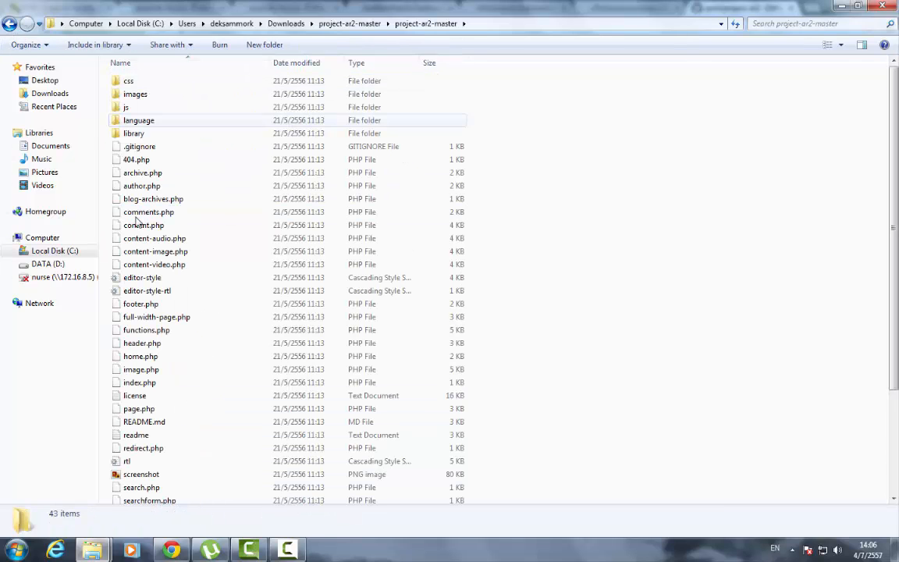
pyautogui.scroll(-3, 245, 378)
pyautogui.scroll(3, 195, 312)
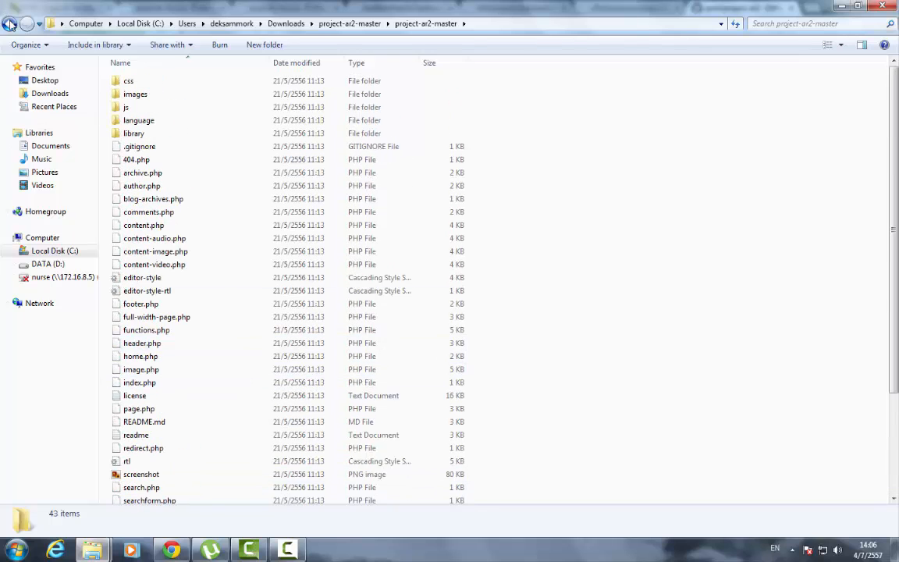
# - Copy the inner project-ar2-master theme folder from the outer folder
pyautogui.click(9, 24)
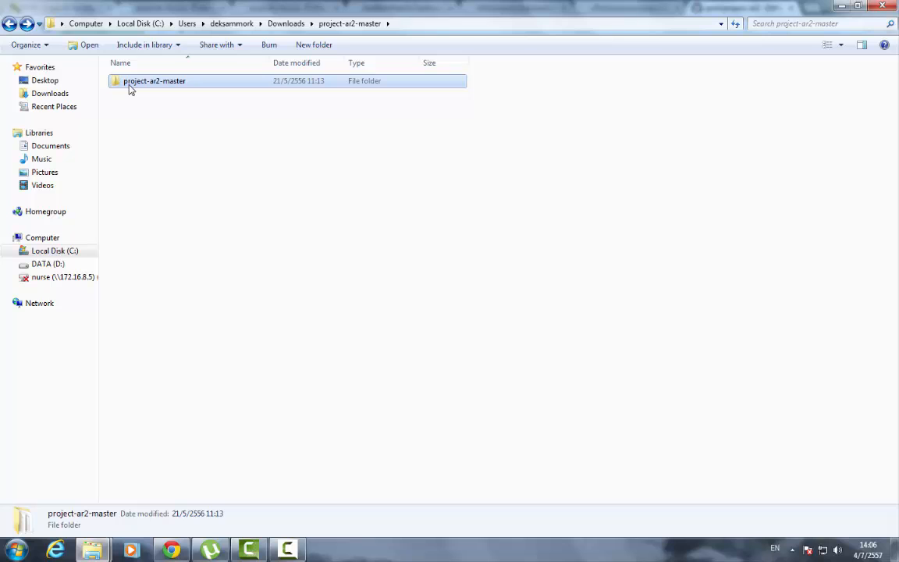
pyautogui.rightClick(136, 86)
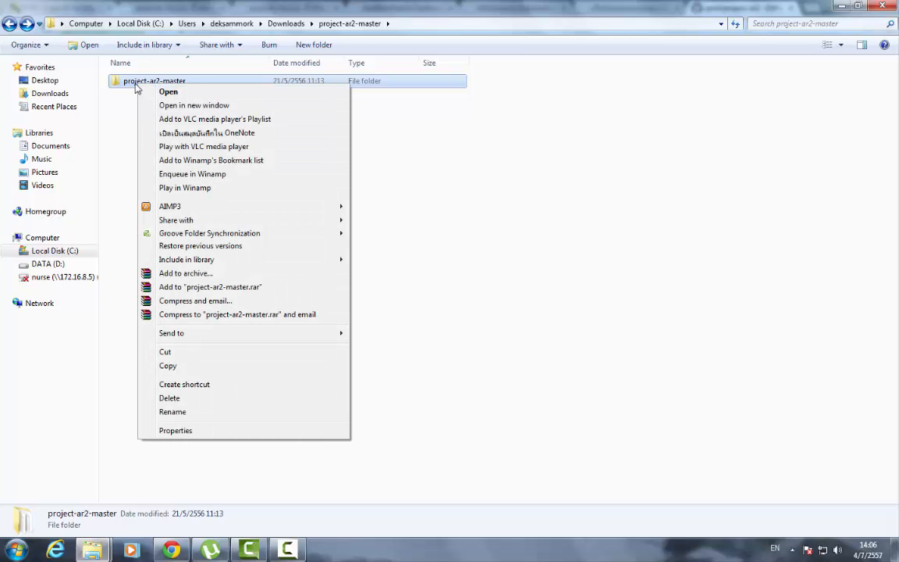
pyautogui.click(168, 365)
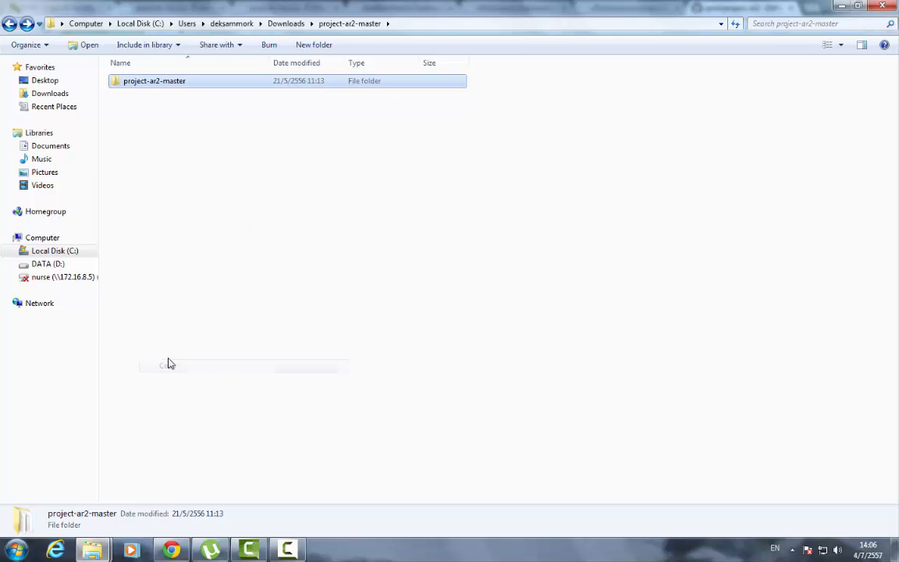
# - Browse to C:\AppServ\www\wordpress\wp-content\themes, select its items, then return to Chrome
pyautogui.click(71, 255)
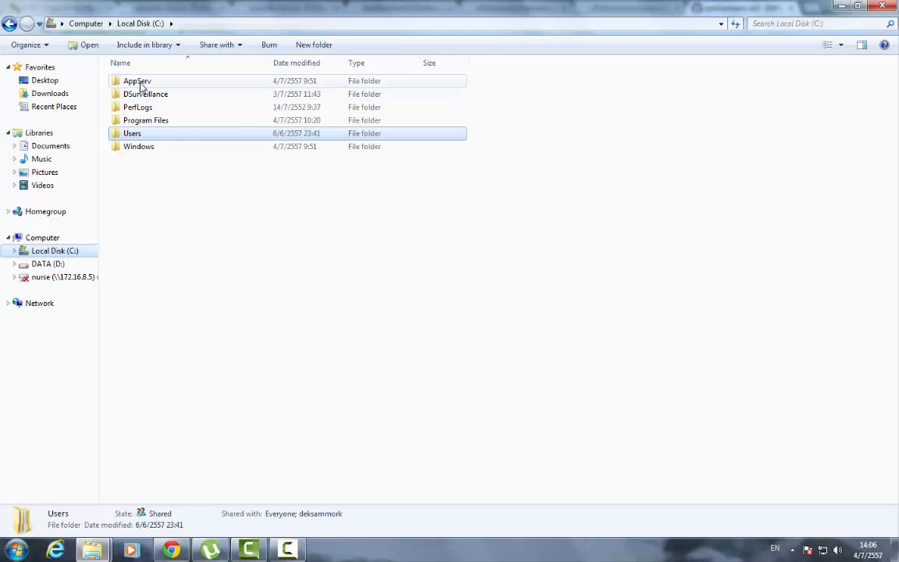
pyautogui.doubleClick(139, 83)
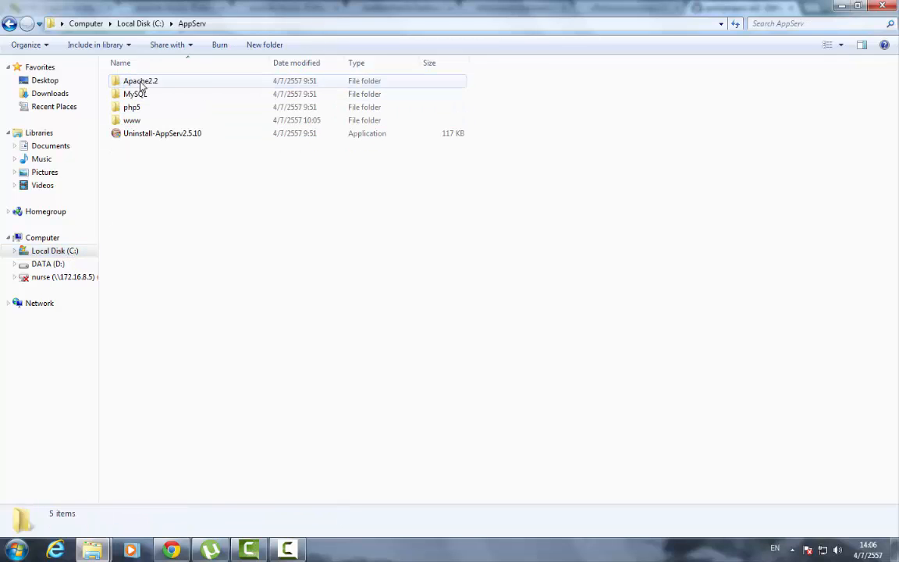
pyautogui.doubleClick(132, 121)
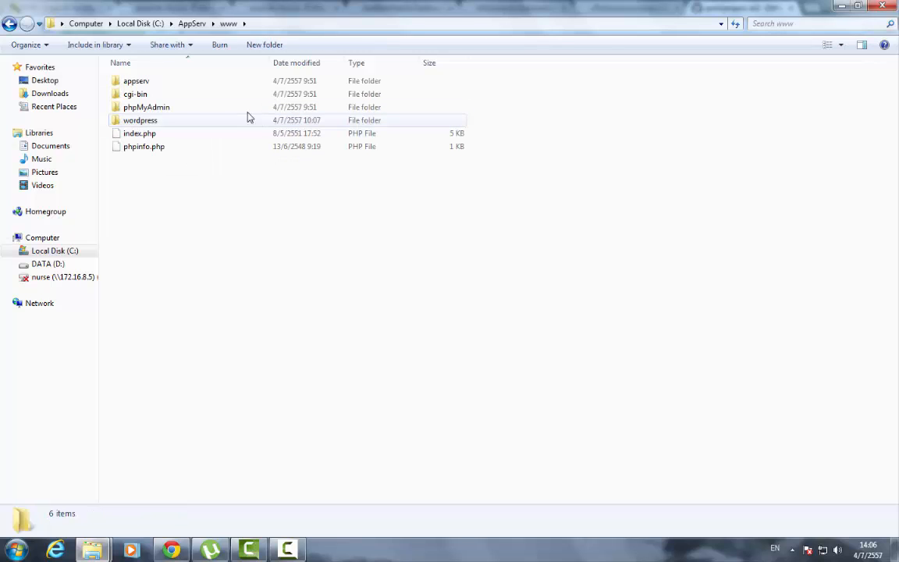
pyautogui.click(150, 123)
pyautogui.doubleClick(150, 123)
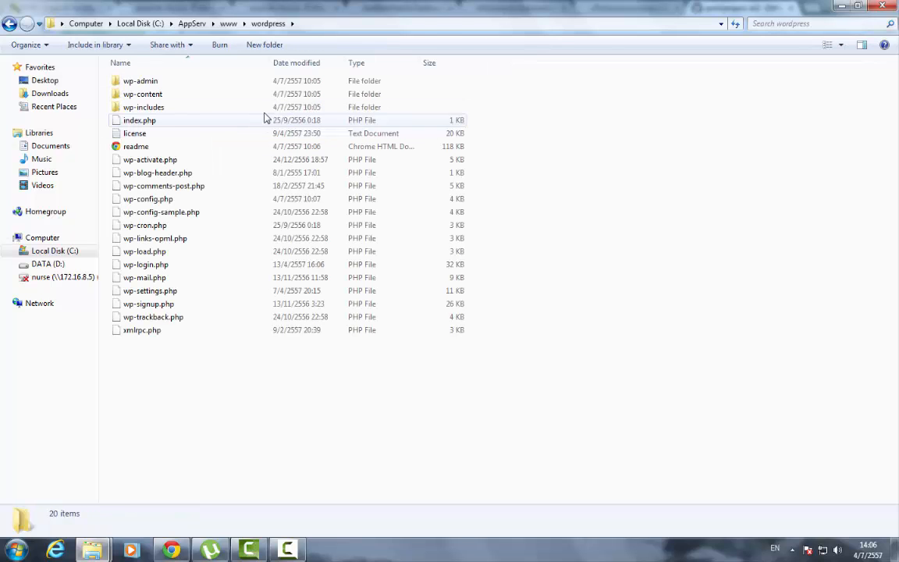
pyautogui.doubleClick(151, 97)
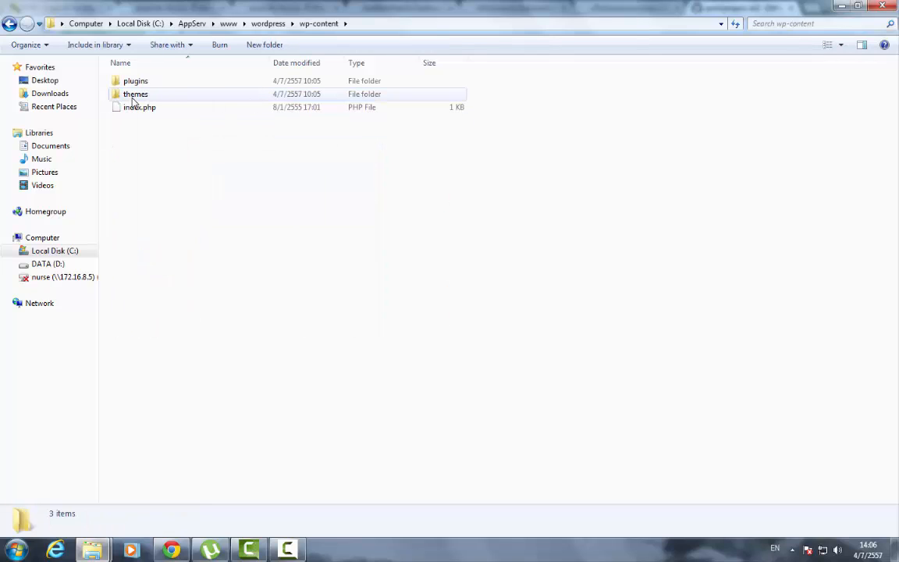
pyautogui.doubleClick(136, 94)
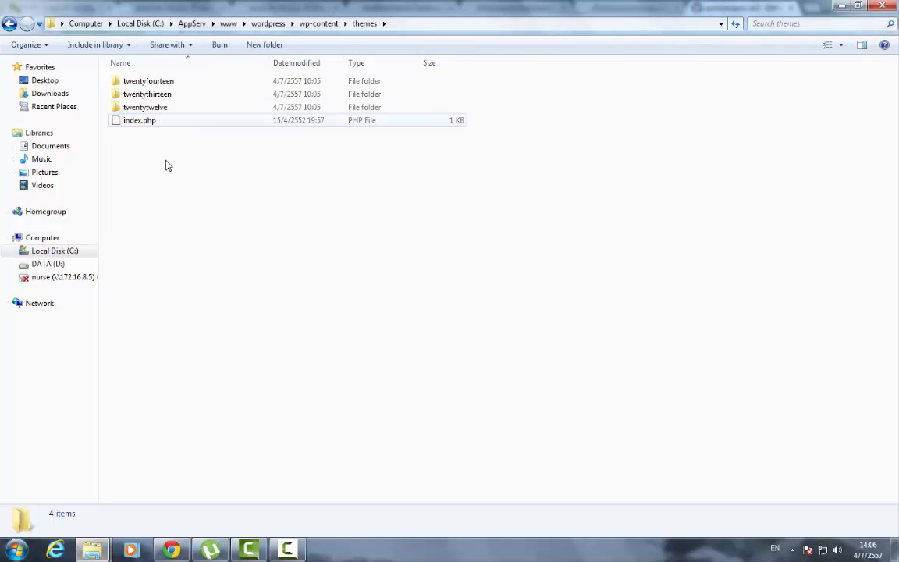
pyautogui.moveTo(186, 185); pyautogui.dragTo(115, 75)
pyautogui.click(169, 551)
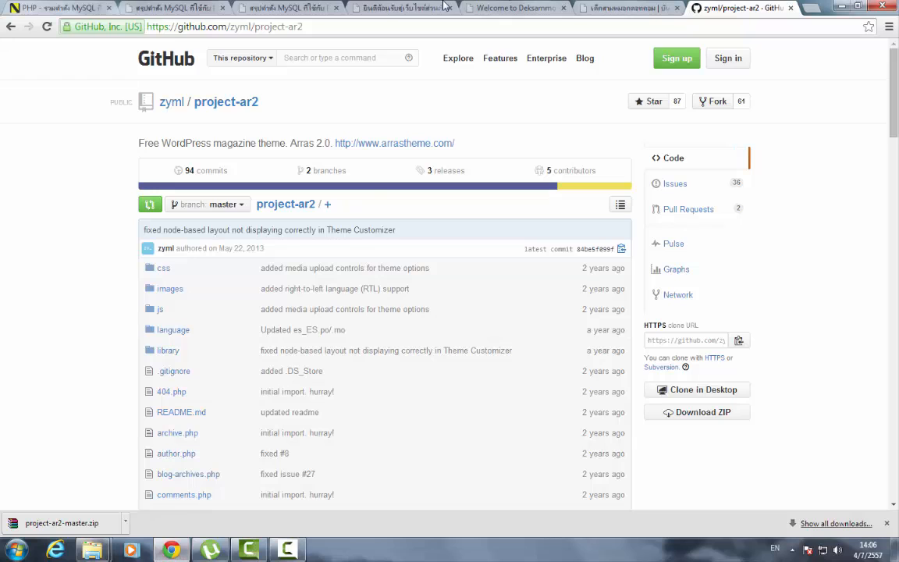
# - Switch Chrome to the localhost/wordpress Hello World page, then list the open Explorer windows
pyautogui.click(402, 8)
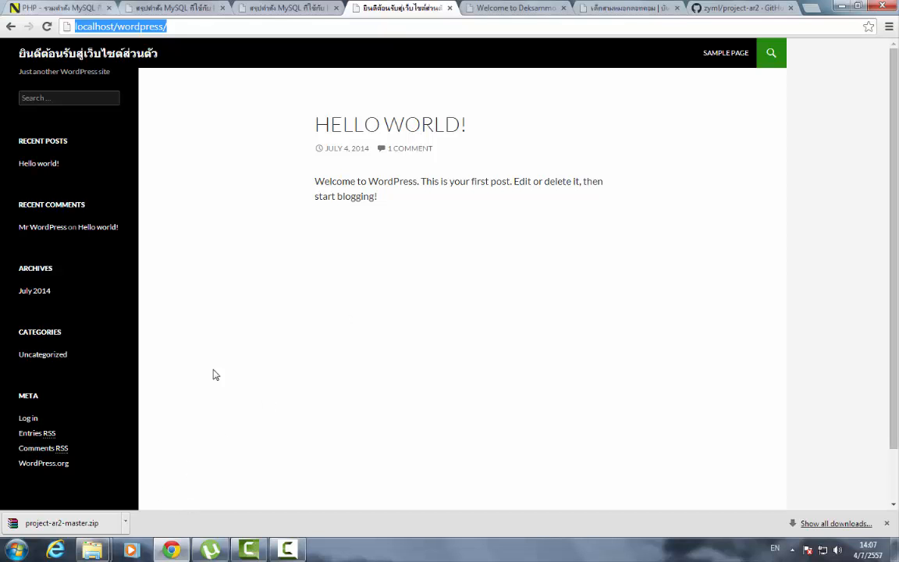
pyautogui.click(92, 549)
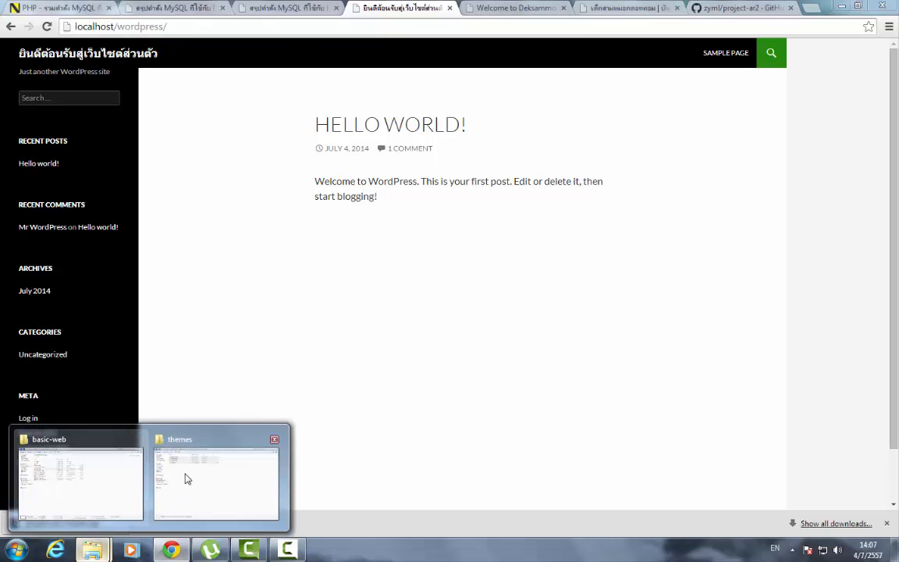
# - Paste project-ar2-master into the wp-content\themes folder and open it to check its files
pyautogui.click(203, 476)
pyautogui.click(177, 185)
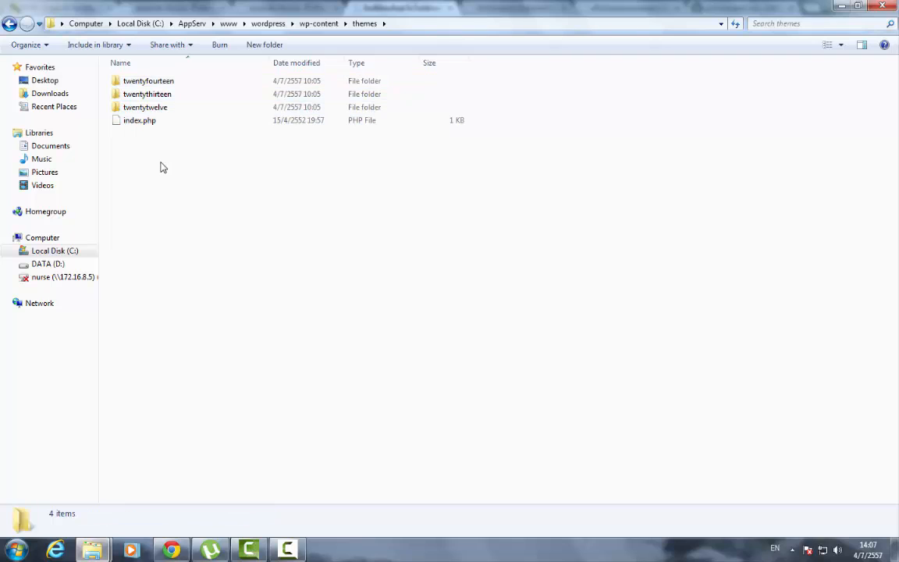
pyautogui.rightClick(161, 164)
pyautogui.click(209, 249)
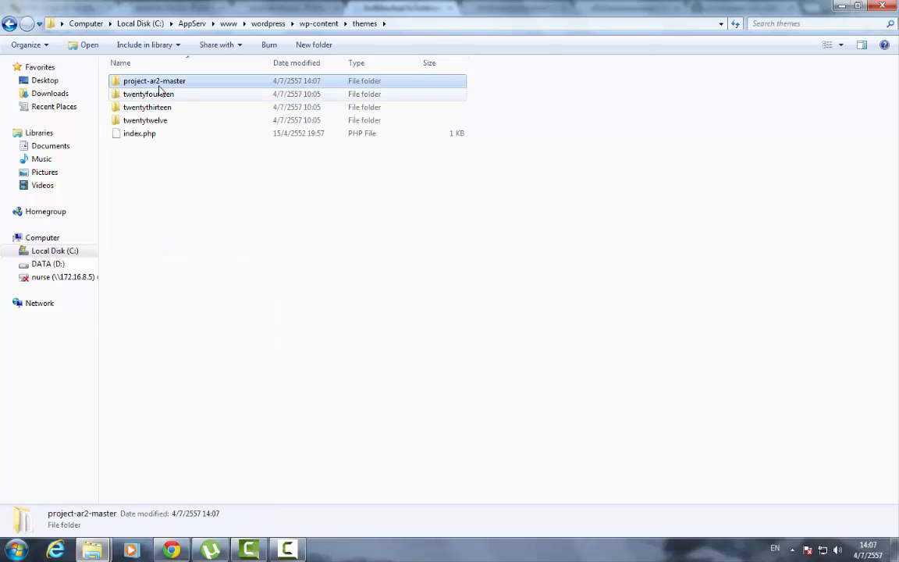
pyautogui.doubleClick(141, 82)
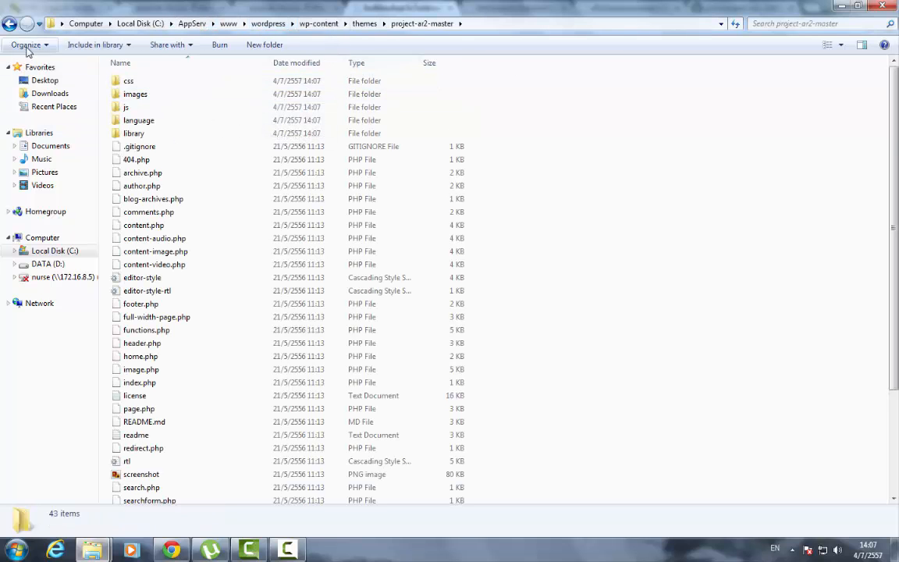
pyautogui.click(173, 548)
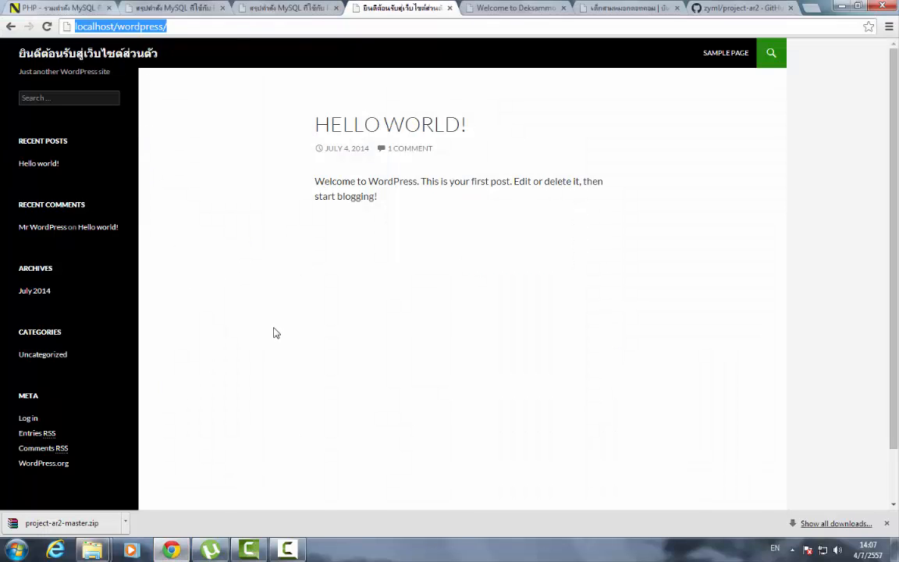
# - Glance at the deksammork.com tab, then go to the local site's login page
pyautogui.click(595, 8)
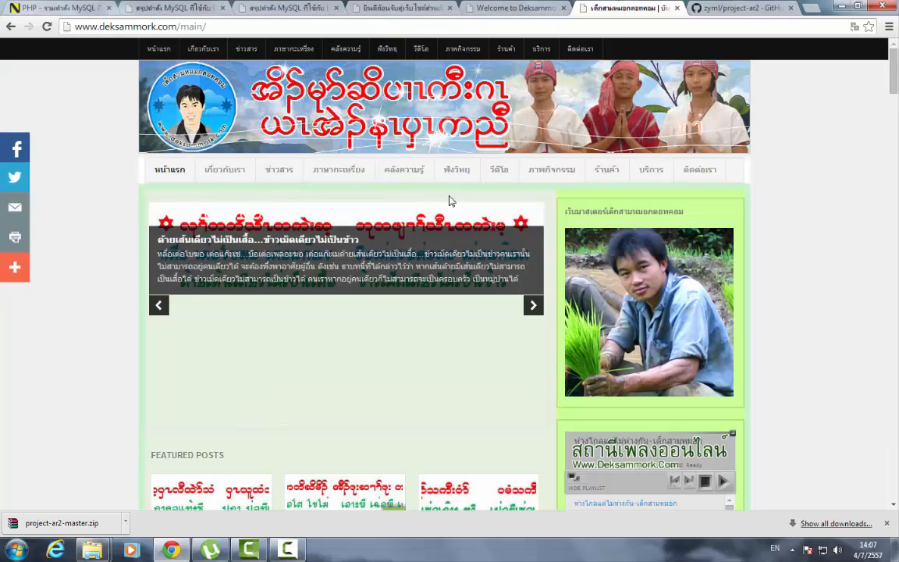
pyautogui.click(455, 8)
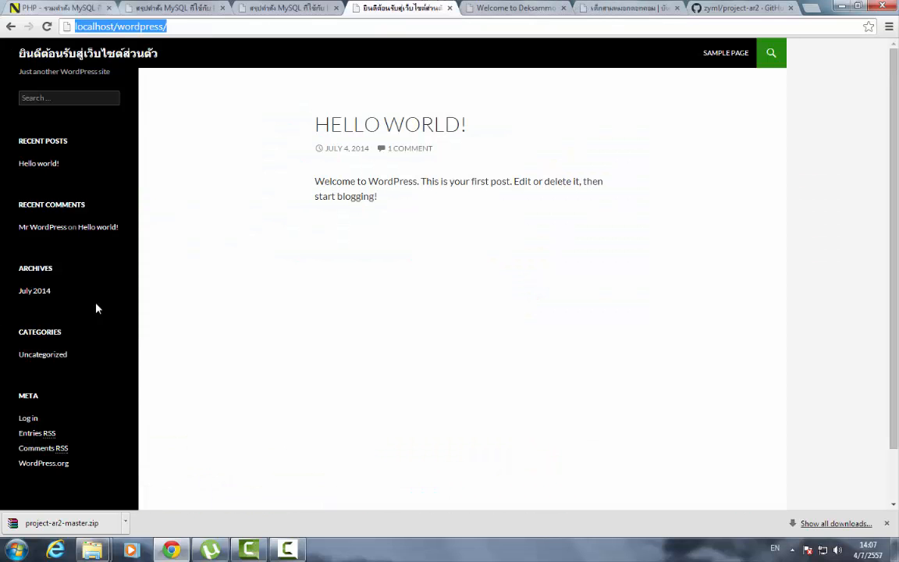
pyautogui.click(29, 421)
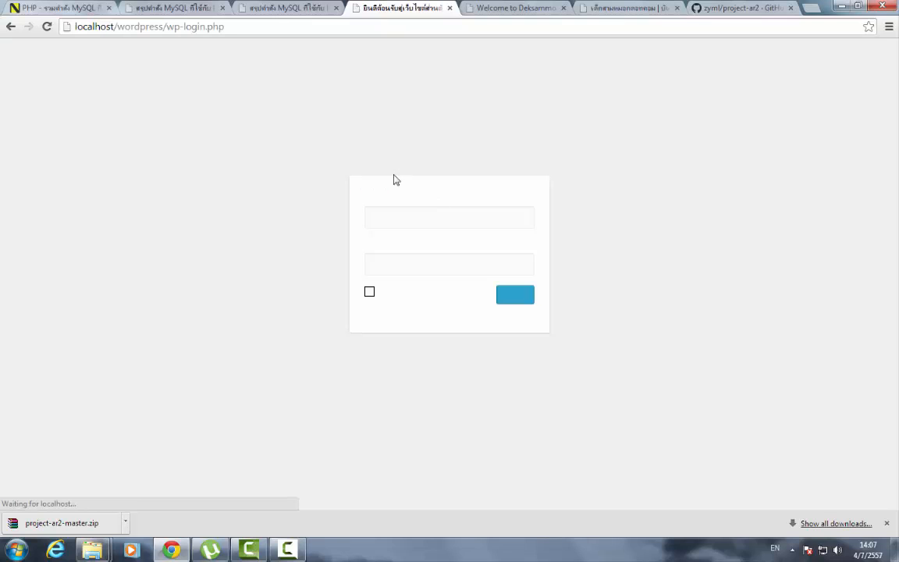
# - Log in with the admin account's username and password
pyautogui.click(434, 227)
pyautogui.write('admi')
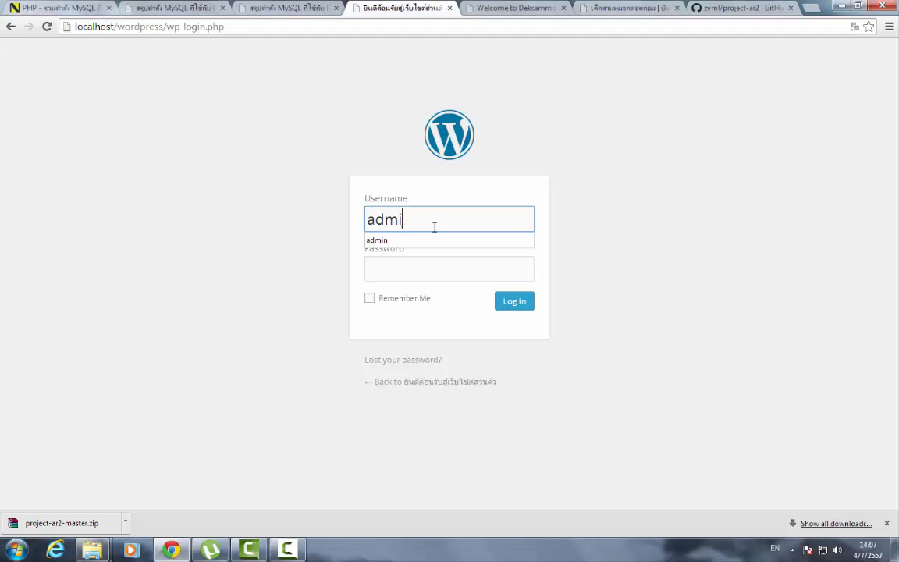
pyautogui.write('n')
pyautogui.press('Tab')
pyautogui.write('12')
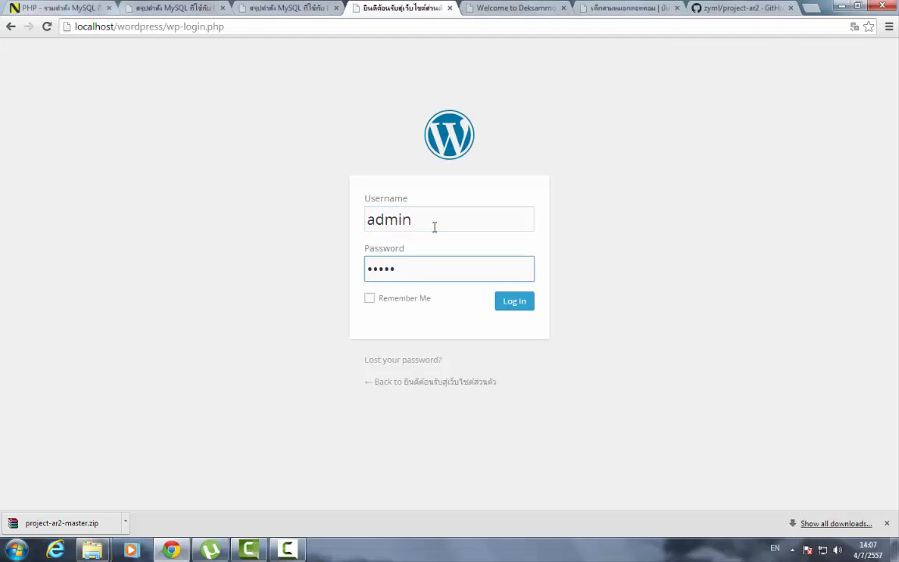
pyautogui.write('345')
pyautogui.click(516, 306)
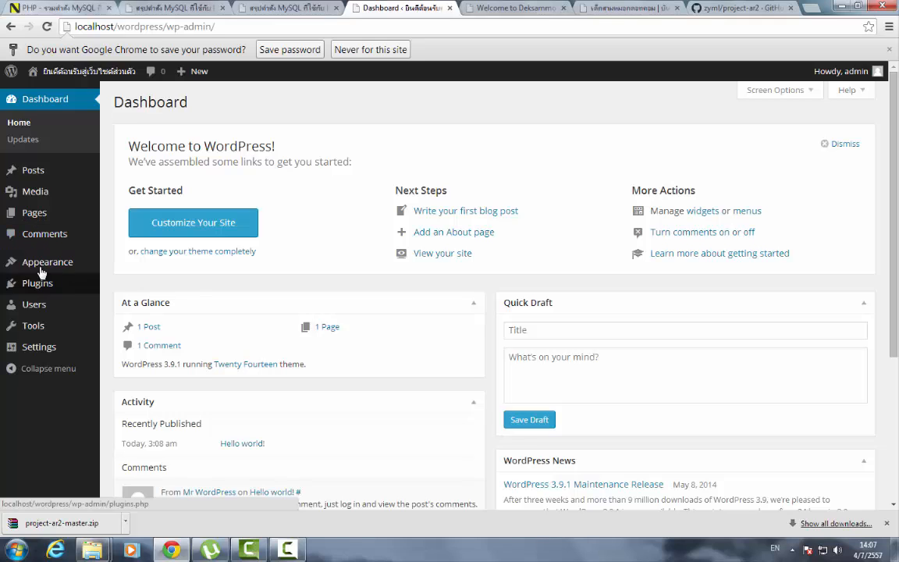
# - Go to Appearance > Themes to see Project AR2 listed beside Twenty Fourteen
pyautogui.moveTo(46, 269)
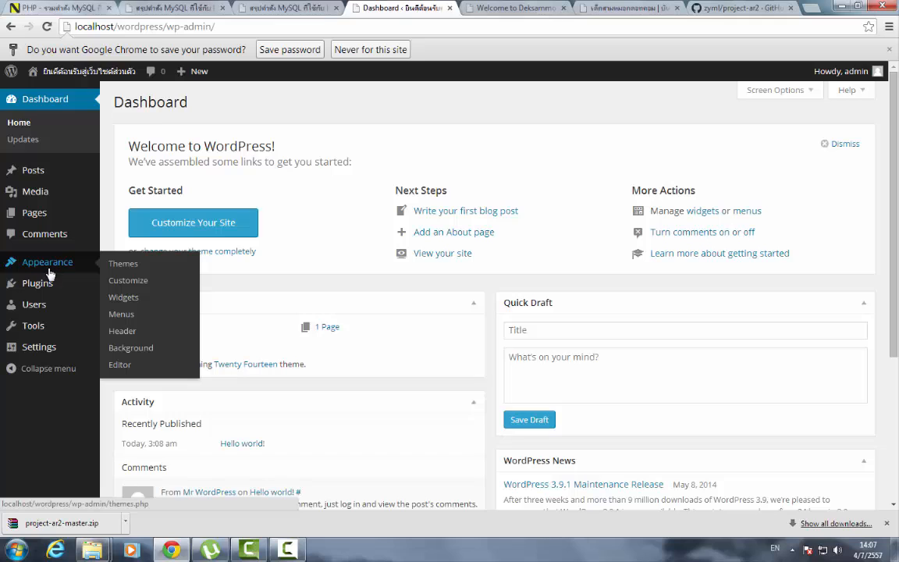
pyautogui.click(119, 271)
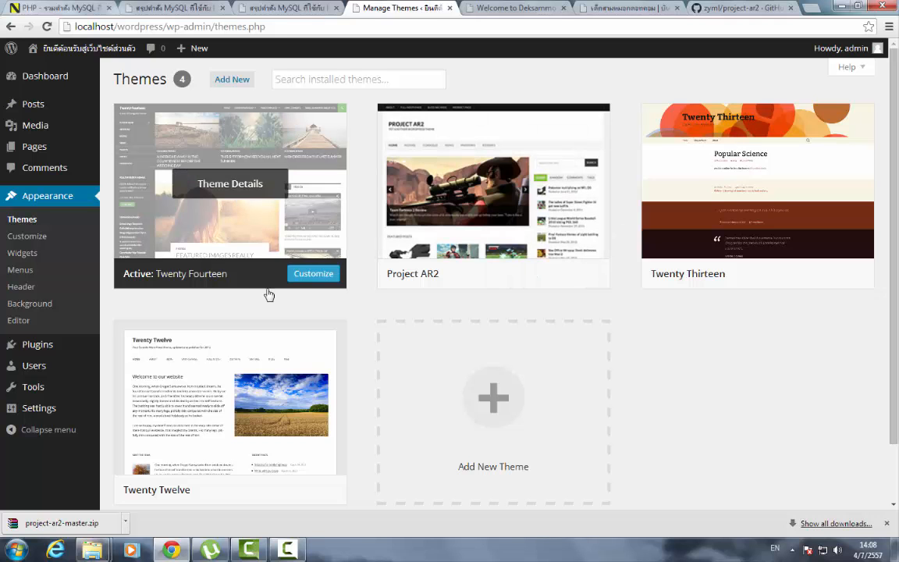
# - Bring the project-ar2-master Explorer window forward and go back up to the themes folder
pyautogui.moveTo(92, 547)
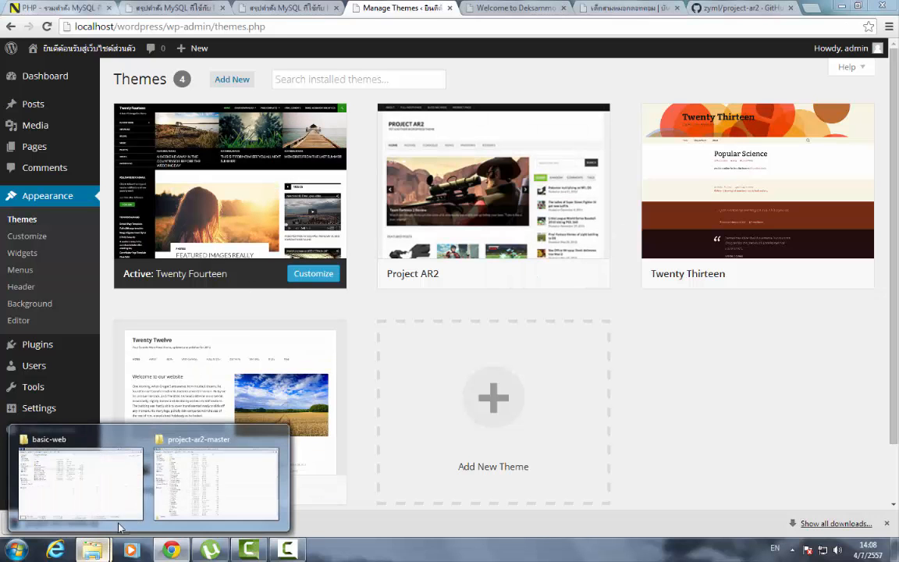
pyautogui.moveTo(119, 500)
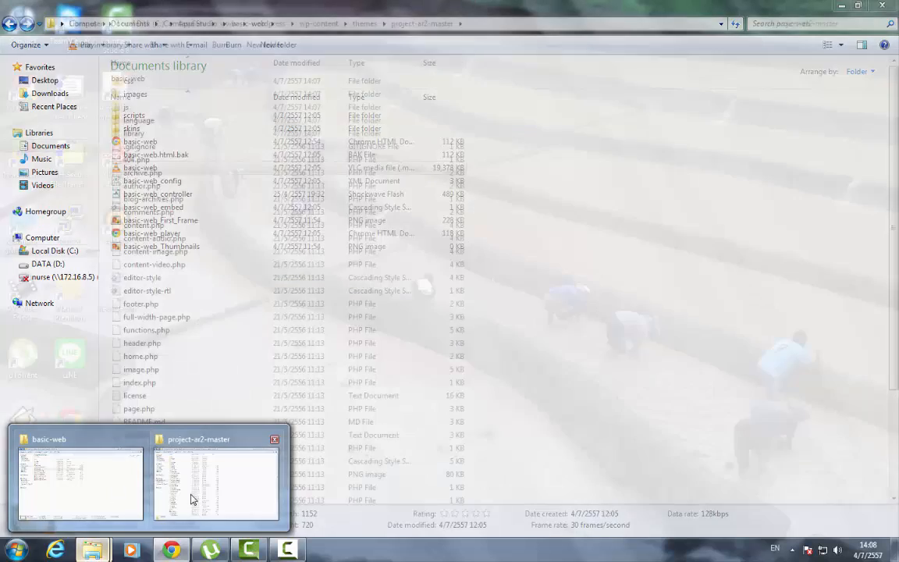
pyautogui.click(194, 492)
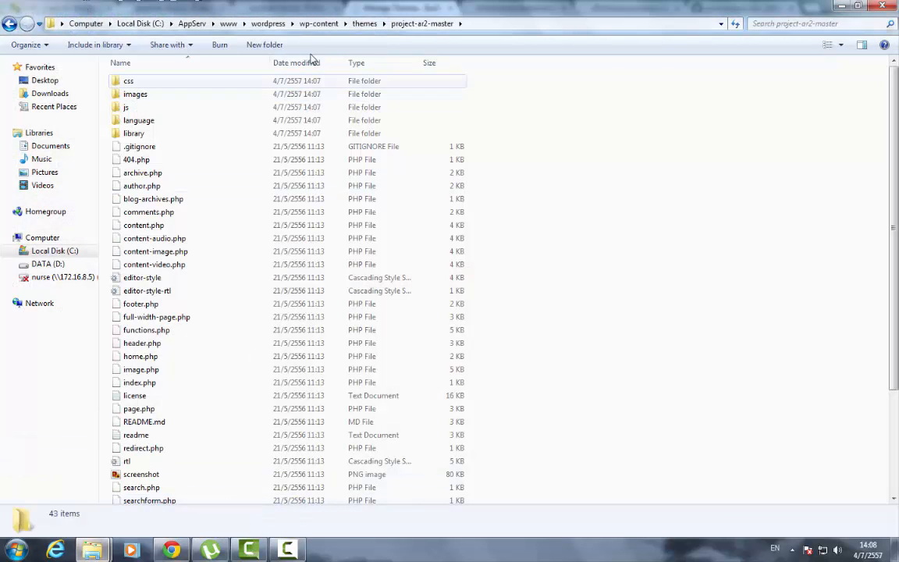
pyautogui.click(355, 25)
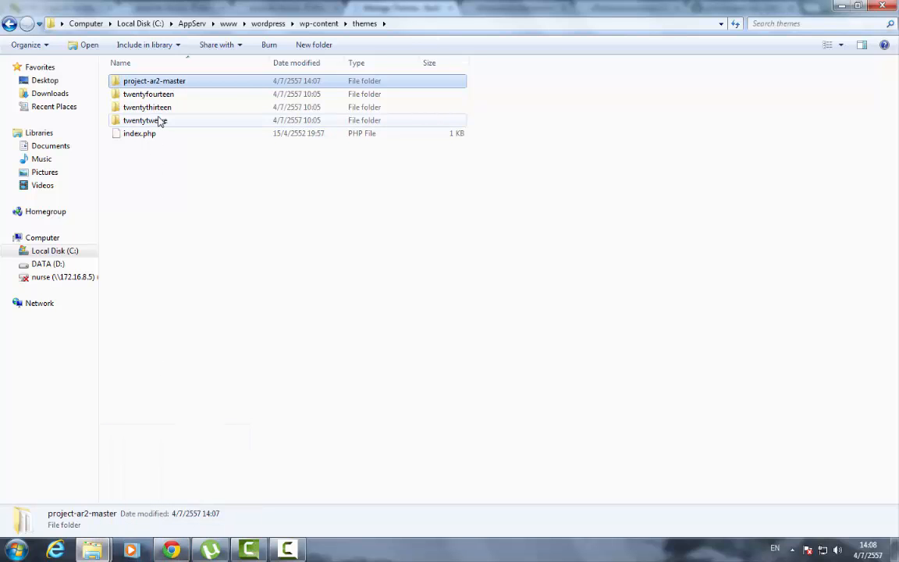
# - Glance at the Welcome to Deksammork and deksammork.com main tabs, then return to the WordPress Themes page
pyautogui.click(171, 550)
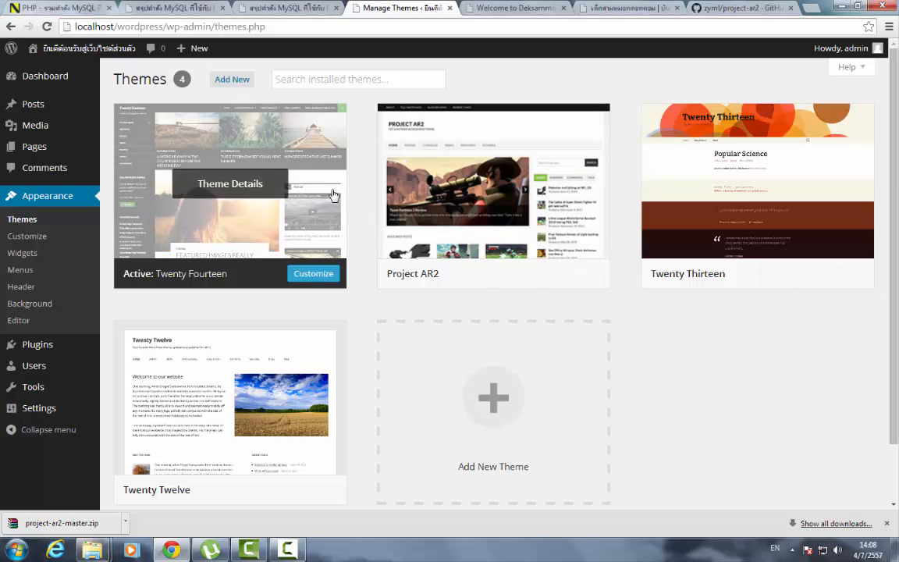
pyautogui.click(518, 10)
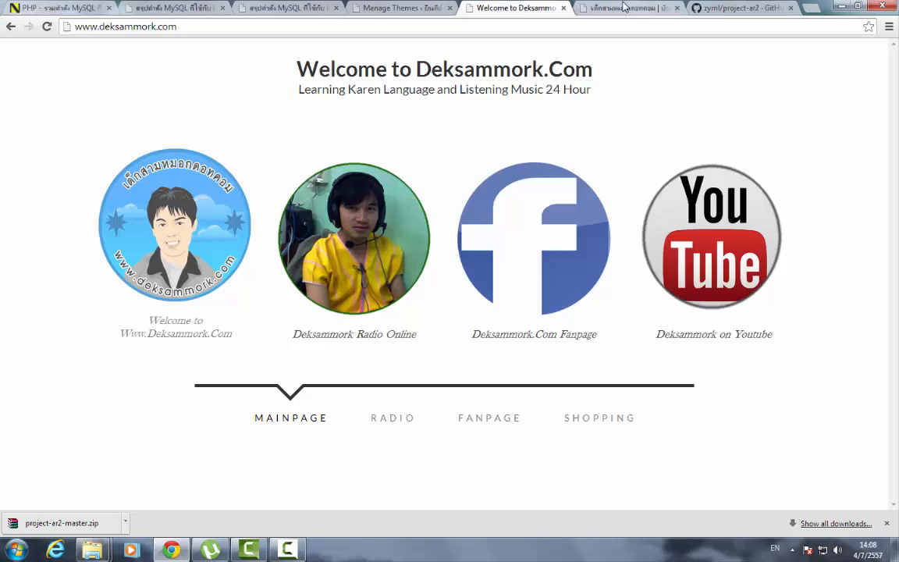
pyautogui.click(617, 9)
pyautogui.click(511, 9)
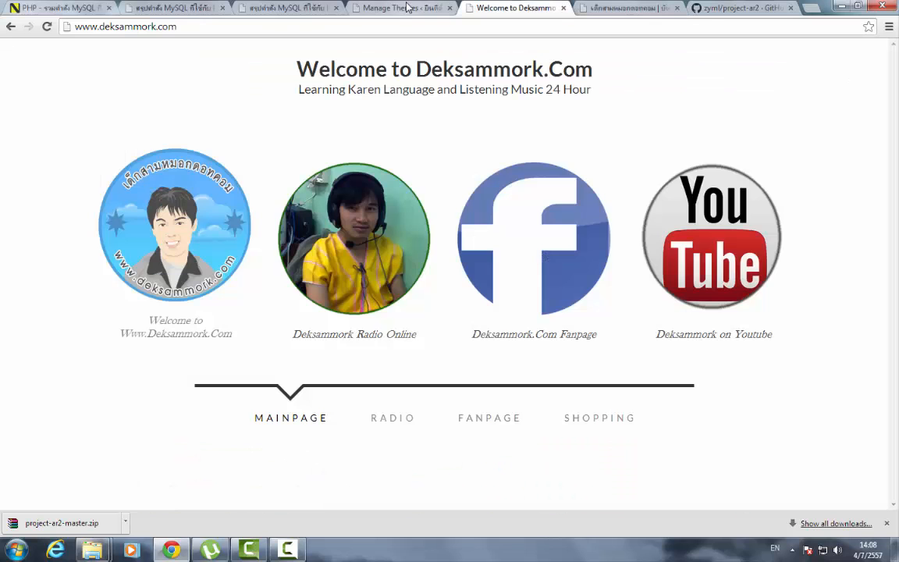
pyautogui.click(410, 8)
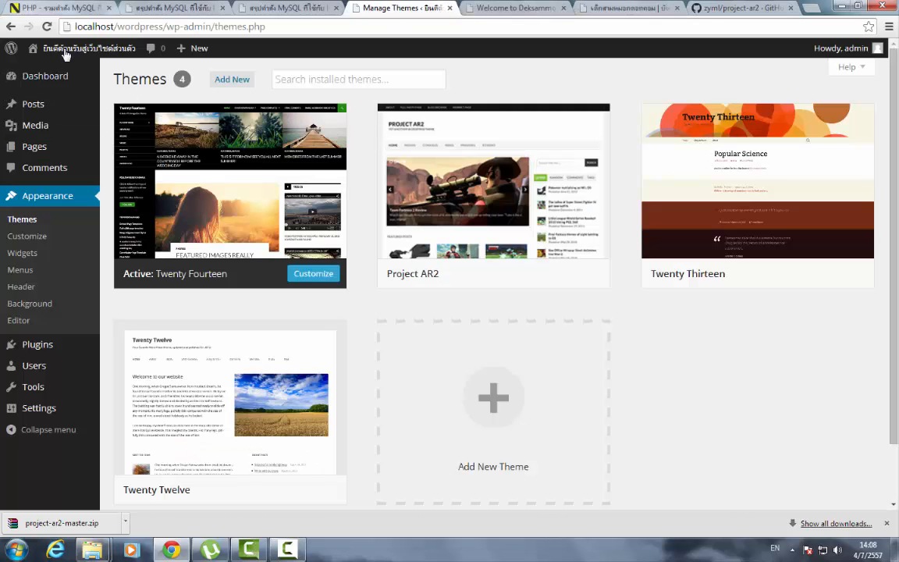
# - Open the local site's front page from Visit Site in a new tab
pyautogui.moveTo(62, 49)
pyautogui.rightClick(49, 75)
pyautogui.click(78, 83)
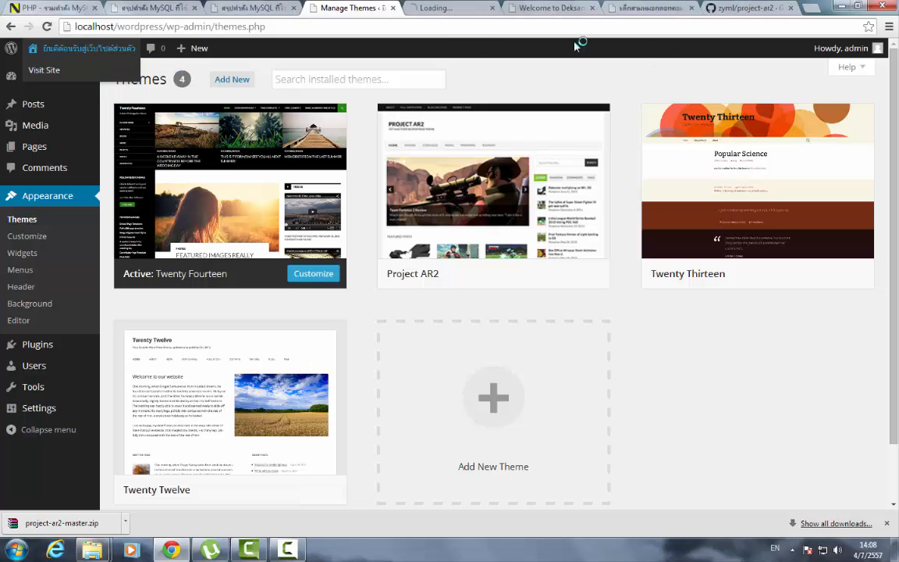
pyautogui.click(434, 11)
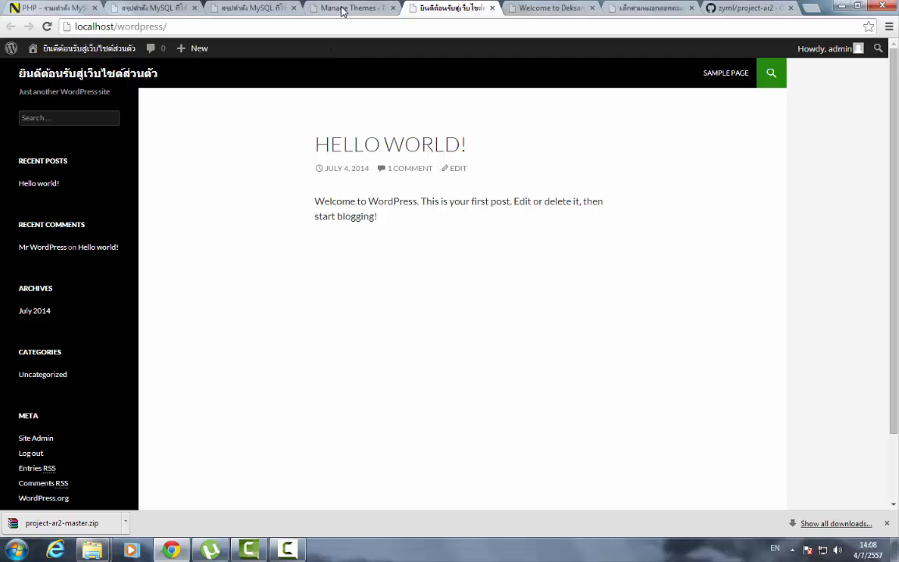
pyautogui.click(341, 9)
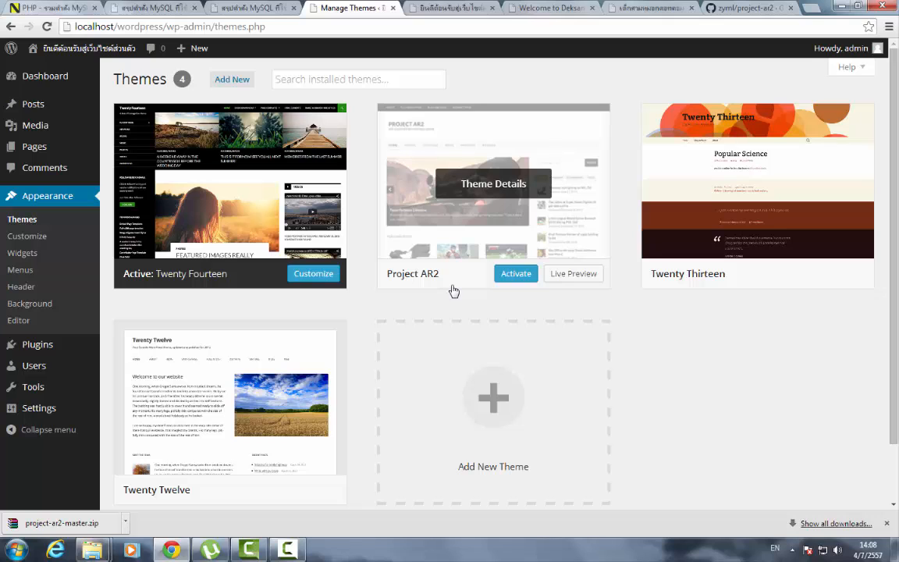
# - Activate the Project AR2 theme and reload the localhost/wordpress front page
pyautogui.click(521, 280)
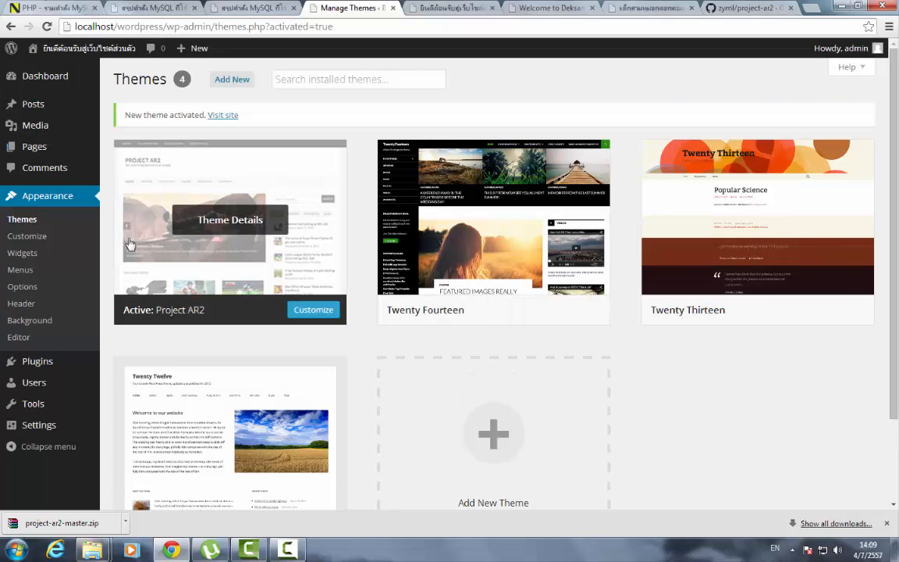
pyautogui.click(451, 9)
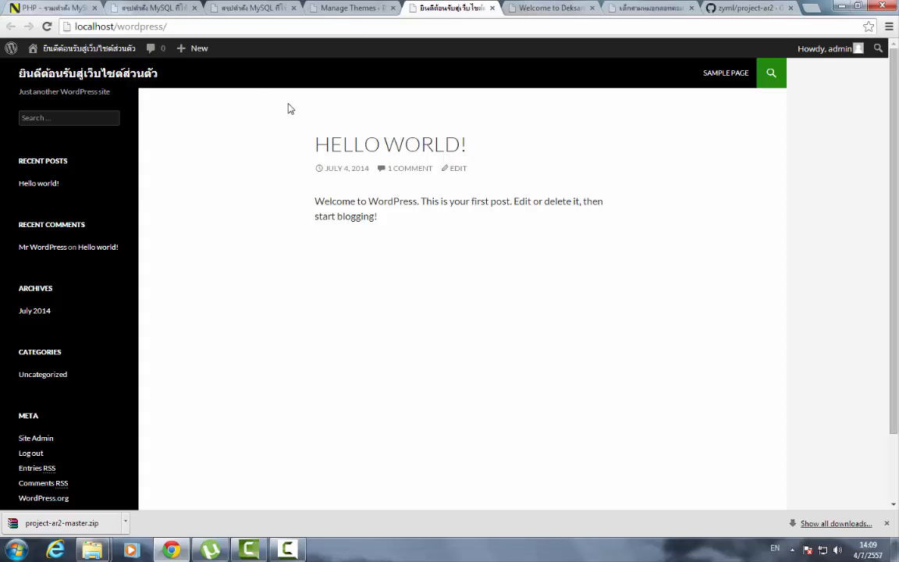
pyautogui.click(47, 27)
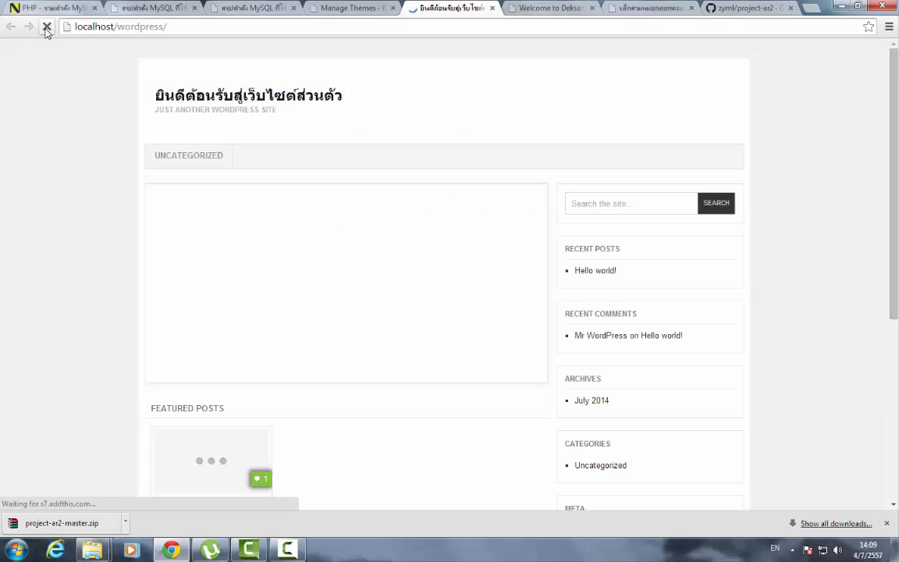
# - Scroll through the restyled front page, then bring up the deksammork.com main page for comparison
pyautogui.scroll(-5, 619, 243)
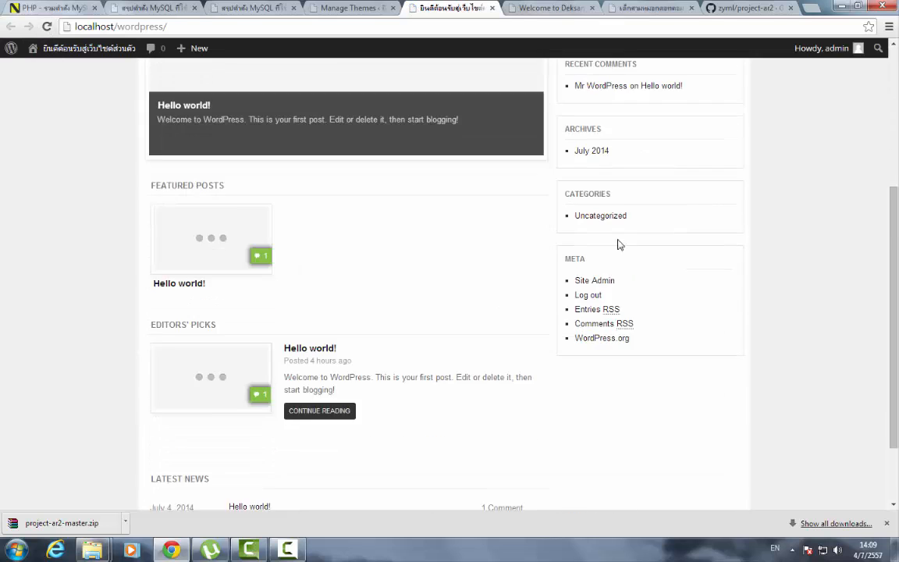
pyautogui.scroll(5, 587, 147)
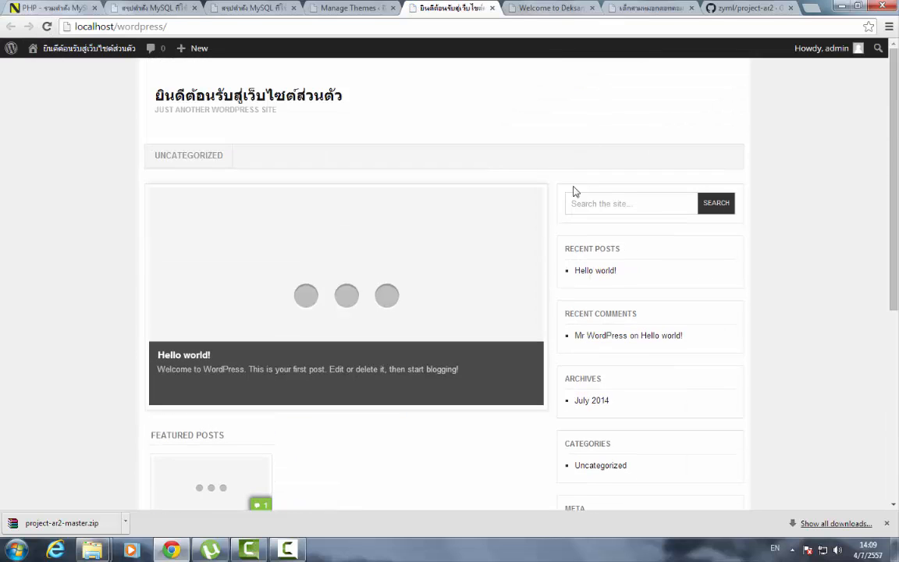
pyautogui.click(648, 11)
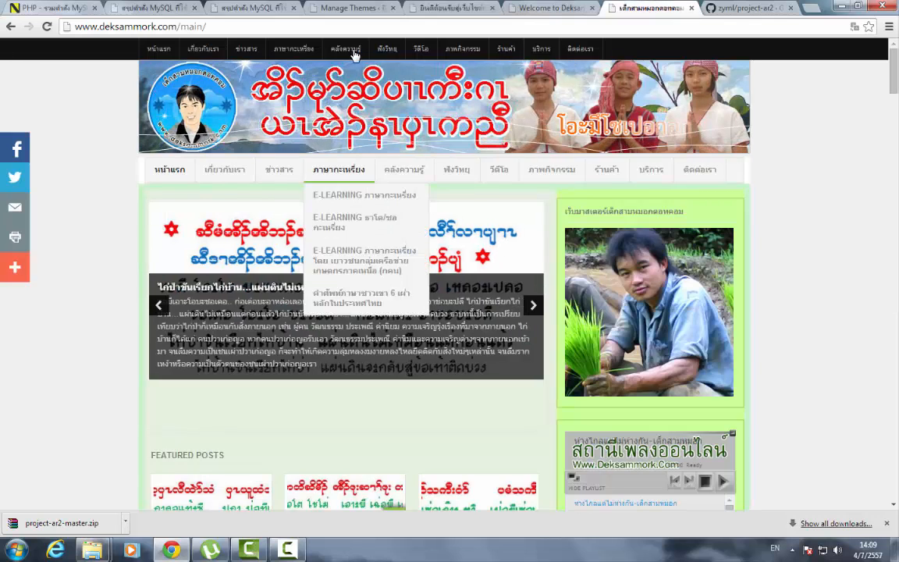
# - Close the Welcome to Deksammork.Com tab and return to the local WordPress site
pyautogui.click(538, 7)
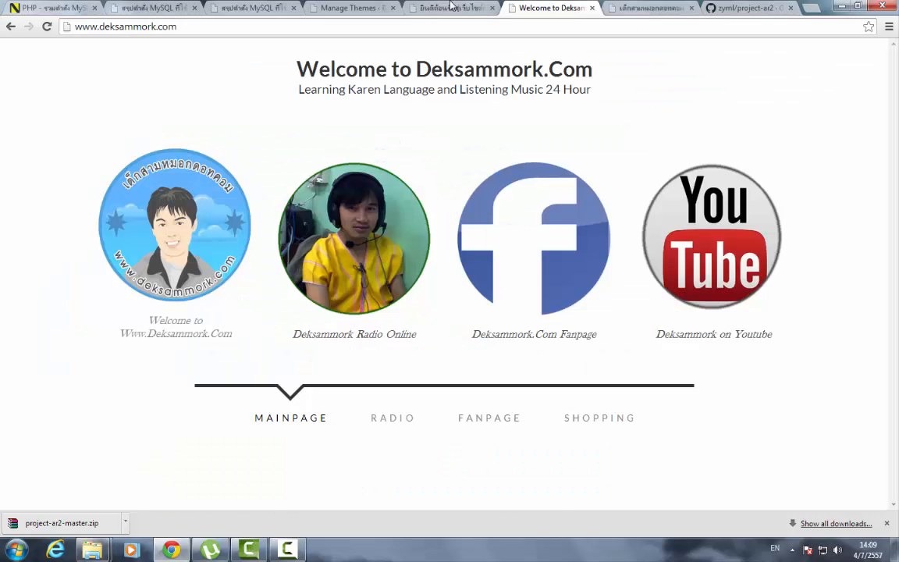
pyautogui.click(451, 7)
pyautogui.click(591, 8)
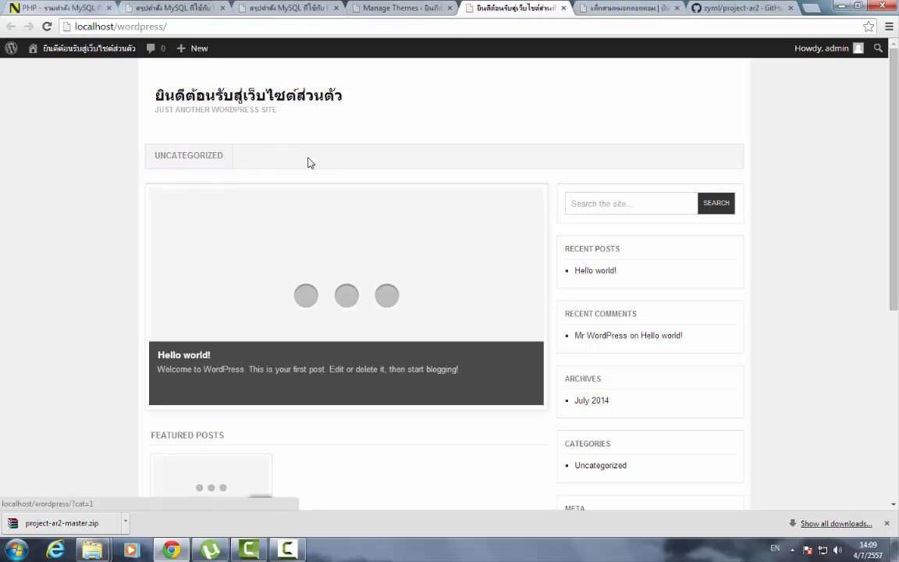
pyautogui.hotkey('ctrl', 'Tab')
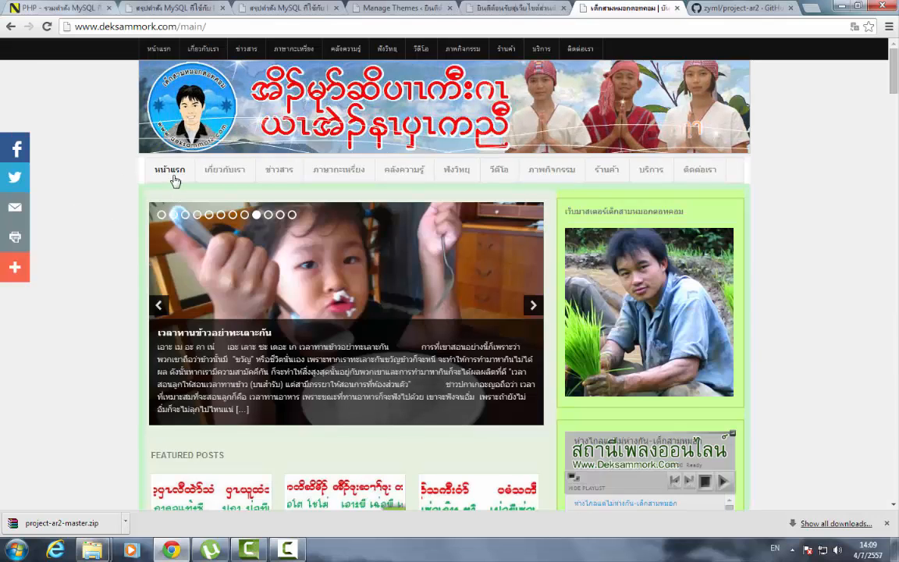
pyautogui.click(511, 7)
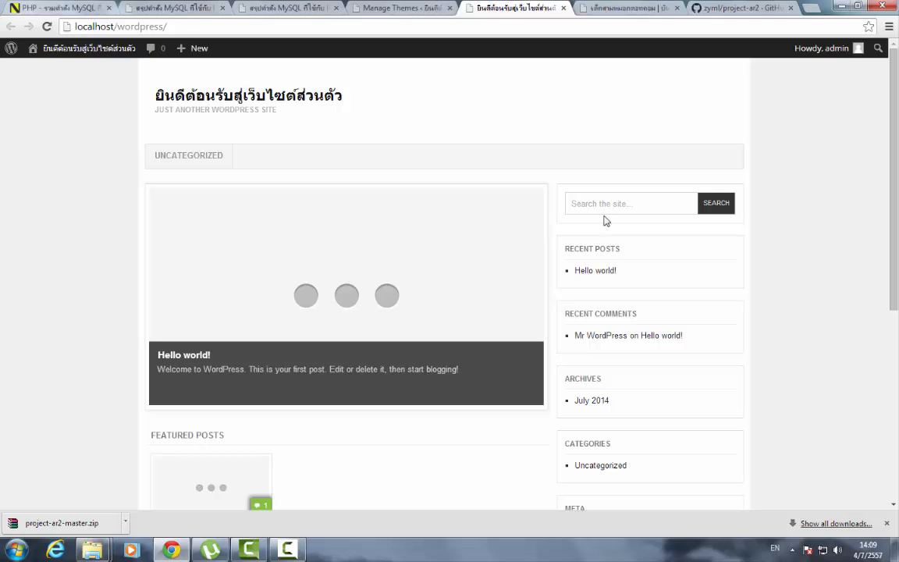
# - Select the local site's FEATURED POSTS, EDITORS' PICKS and LATEST NEWS headings
pyautogui.scroll(-5, 608, 373)
pyautogui.scroll(3, 560, 367)
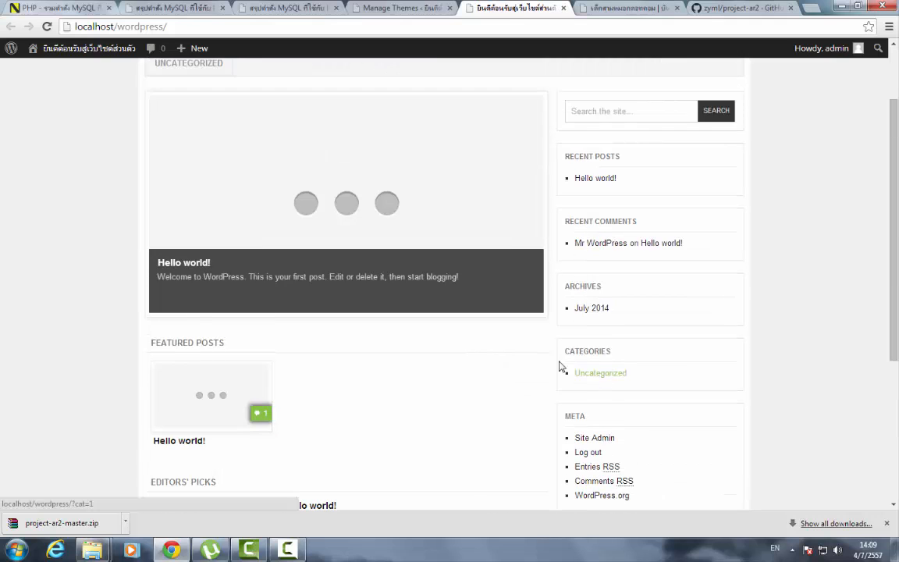
pyautogui.scroll(-3, 469, 382)
pyautogui.scroll(2, 412, 395)
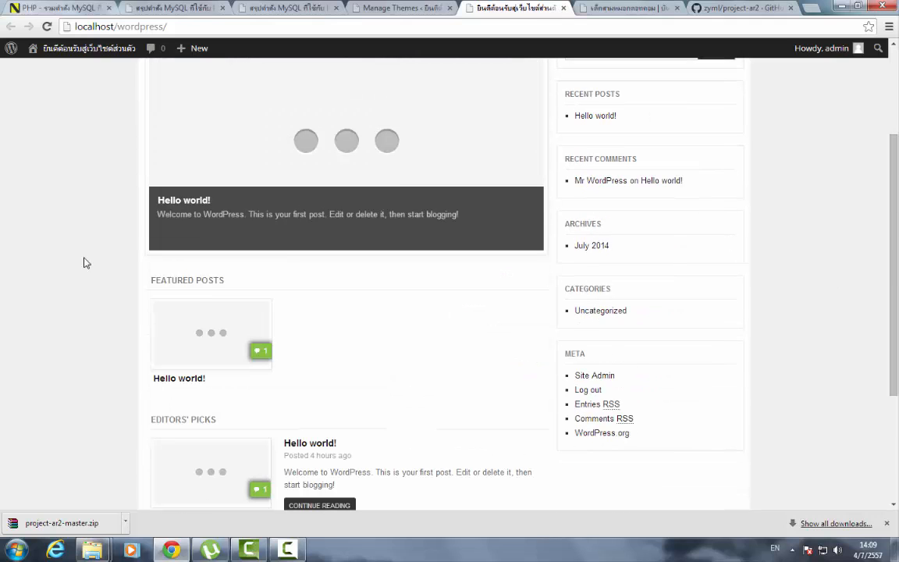
pyautogui.tripleClick(144, 277)
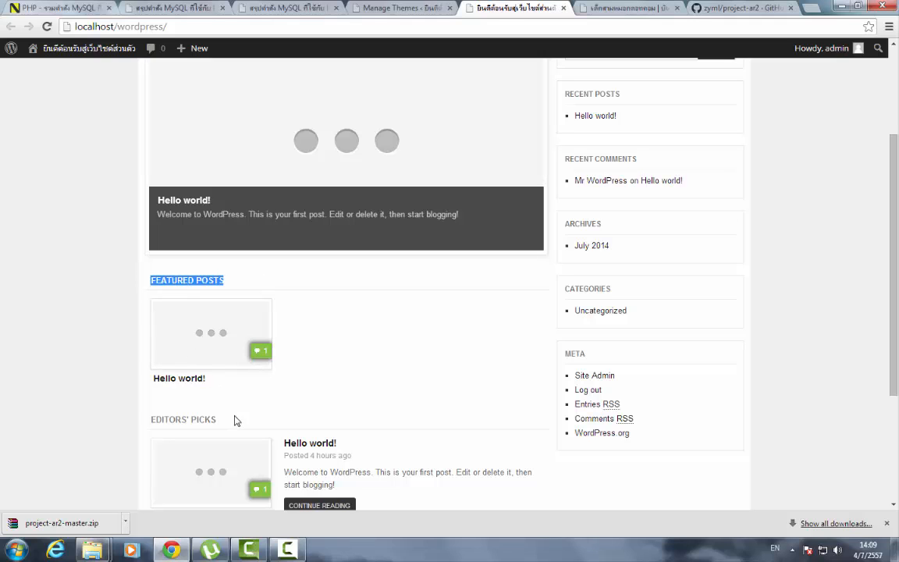
pyautogui.tripleClick(132, 422)
pyautogui.scroll(-2, 423, 377)
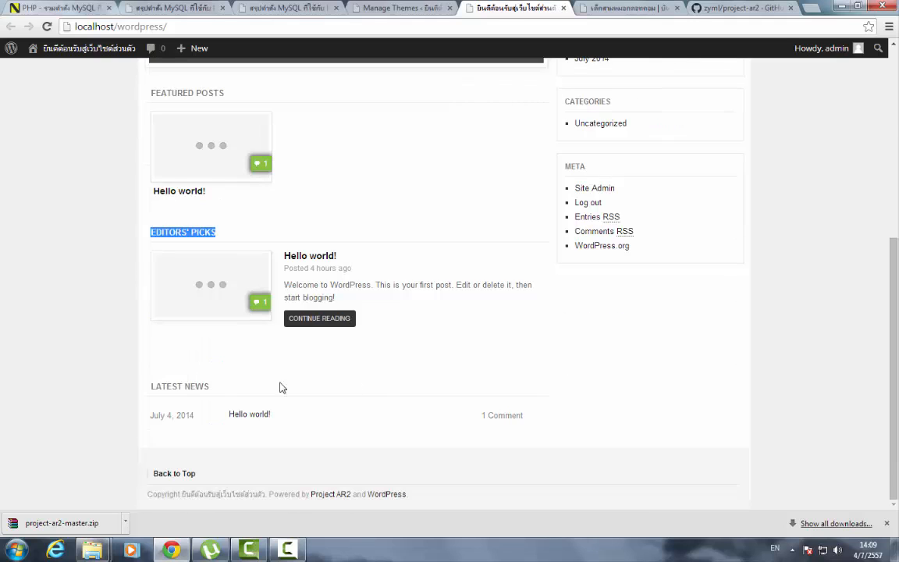
pyautogui.tripleClick(199, 386)
# - On deksammork.com, select the FEATURED POSTS heading and scroll through the page
pyautogui.click(617, 8)
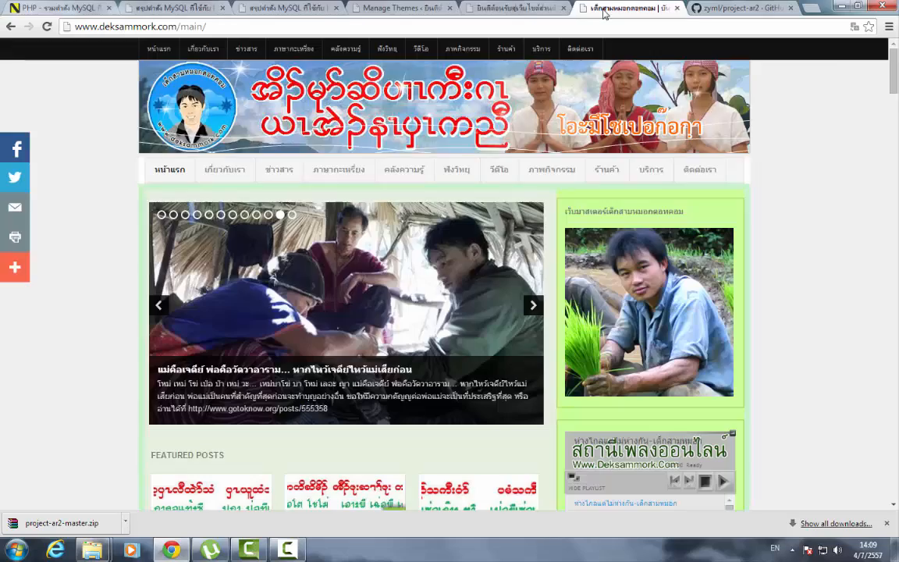
pyautogui.scroll(-2, 132, 384)
pyautogui.moveTo(252, 335); pyautogui.dragTo(161, 330)
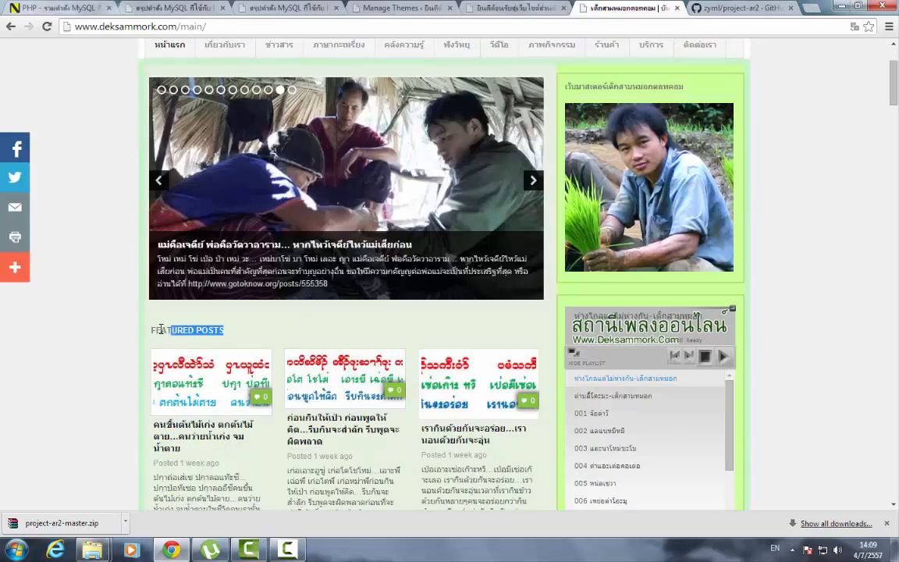
pyautogui.scroll(-20, 343, 328)
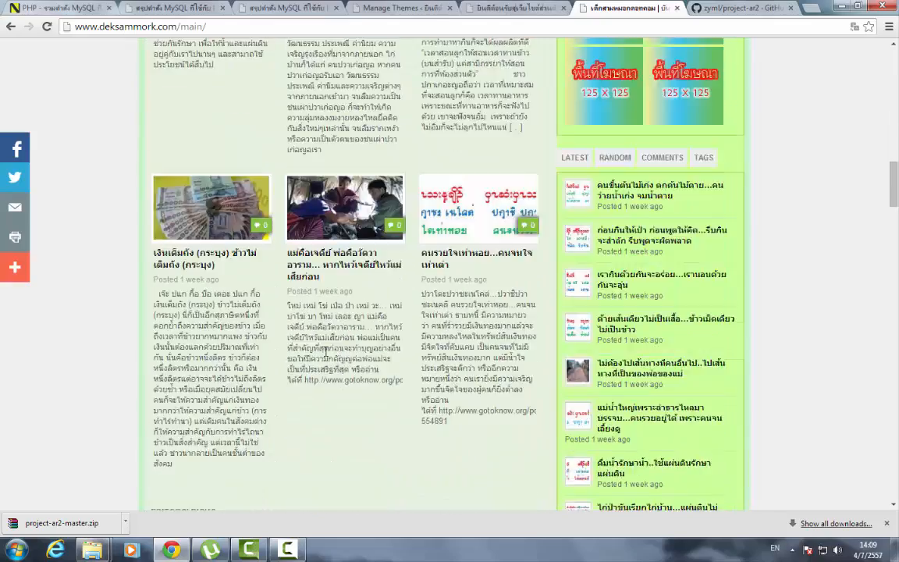
pyautogui.scroll(-15, 326, 352)
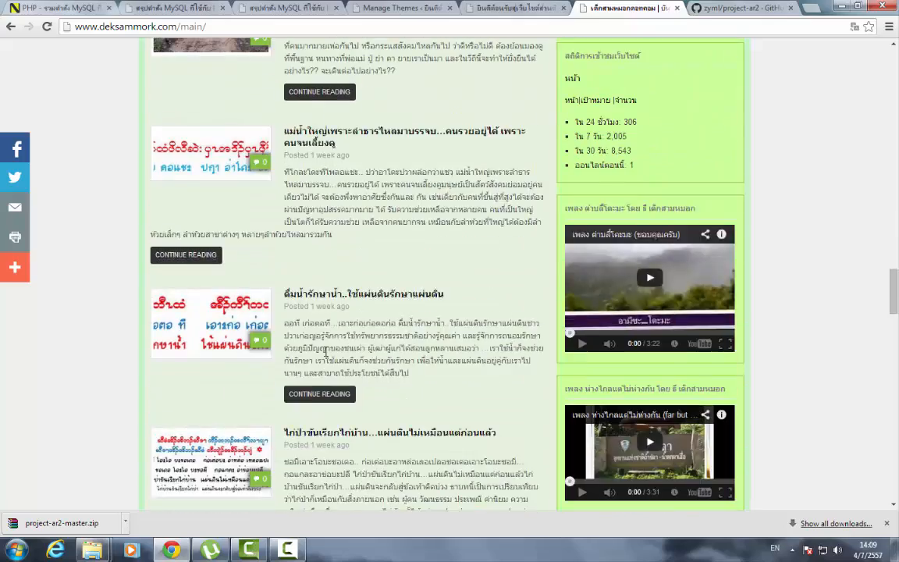
pyautogui.scroll(-15, 326, 354)
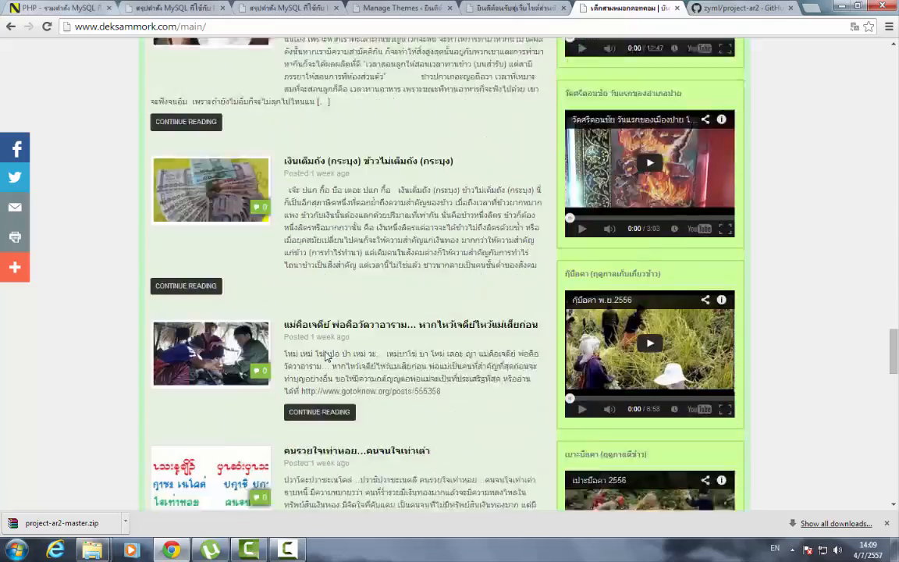
pyautogui.scroll(-3, 326, 353)
pyautogui.scroll(15, 326, 352)
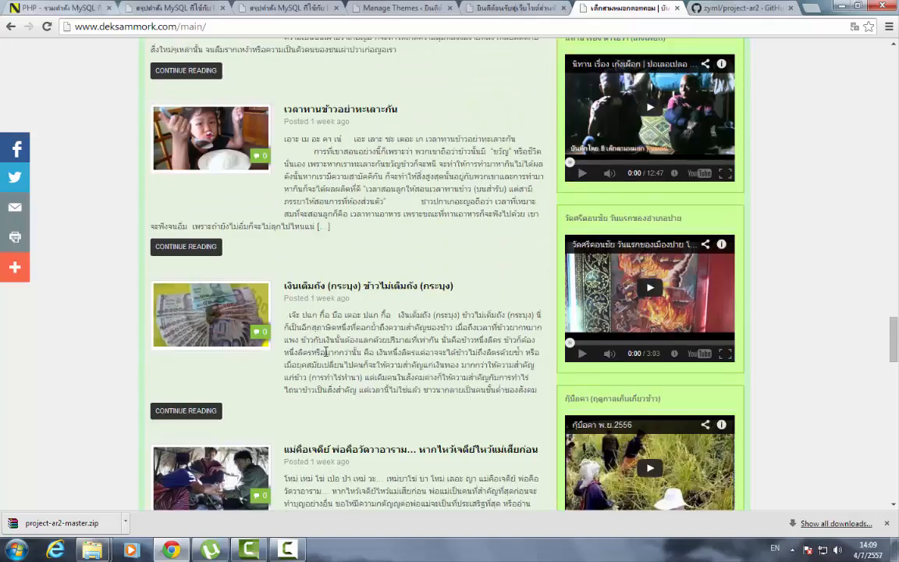
pyautogui.scroll(15, 327, 353)
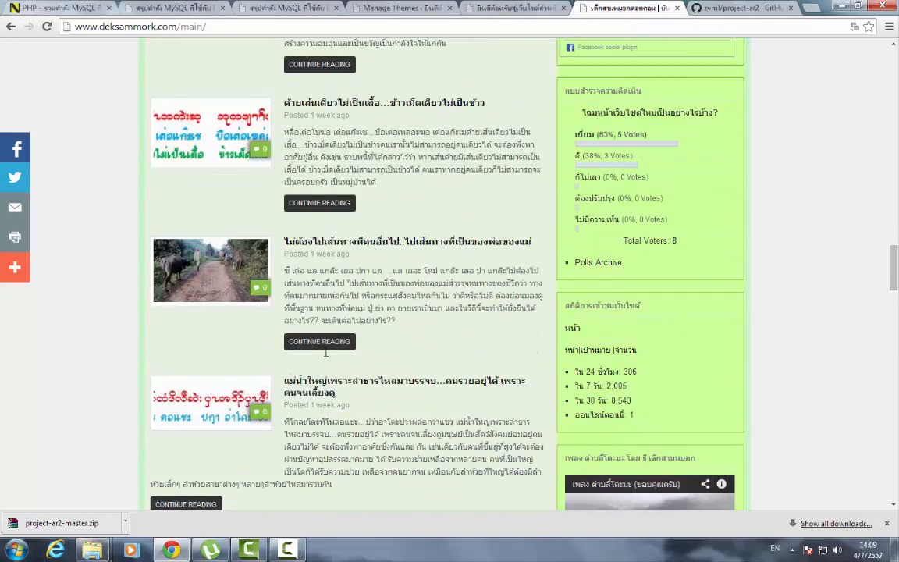
pyautogui.scroll(8, 326, 354)
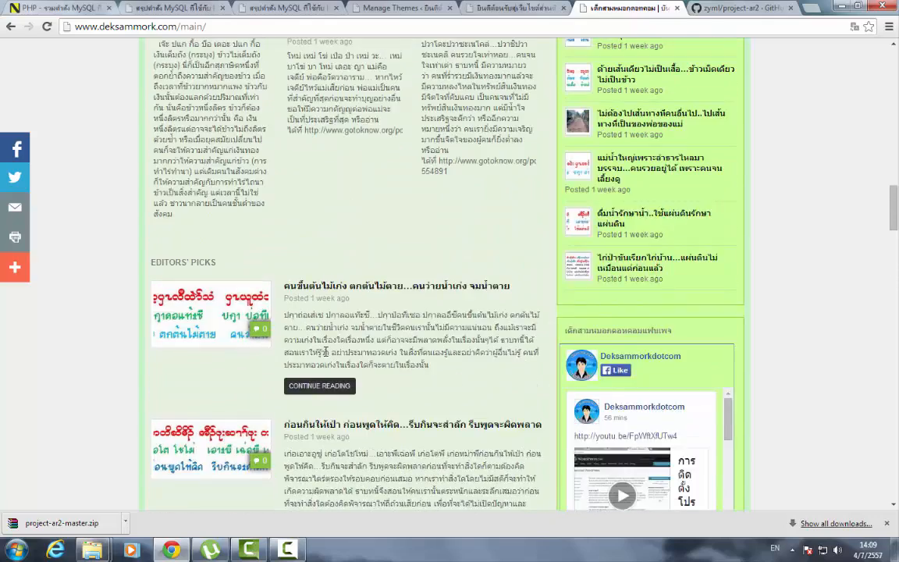
pyautogui.scroll(2, 326, 356)
pyautogui.scroll(-2, 325, 351)
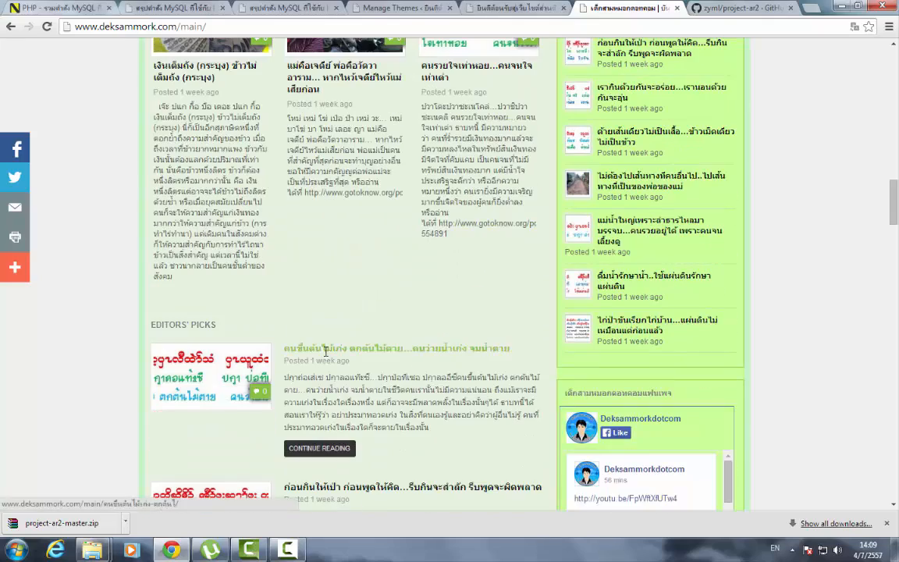
# - Select the EDITORS' PICKS and LATEST NEWS headings on deksammork.com, then return to the localhost tab
pyautogui.moveTo(243, 334); pyautogui.dragTo(149, 329)
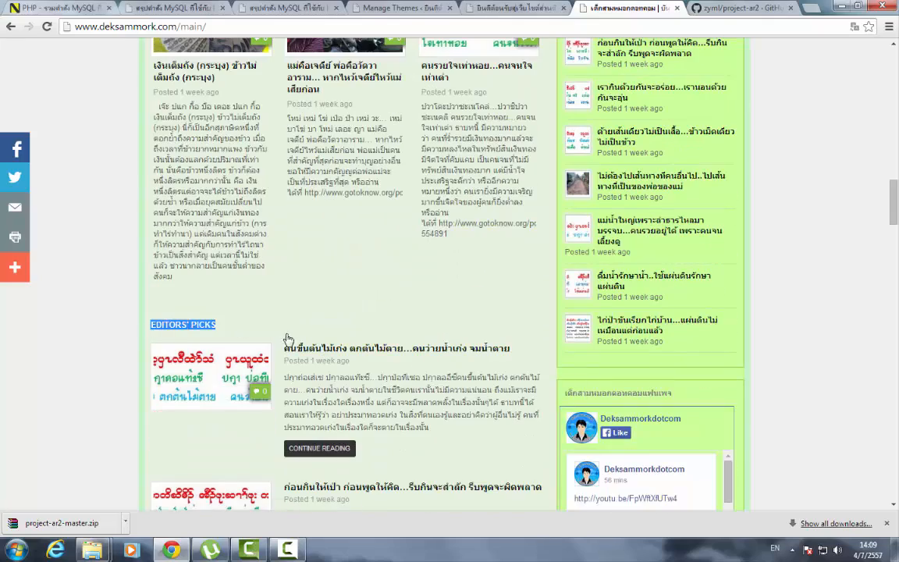
pyautogui.scroll(-20, 288, 338)
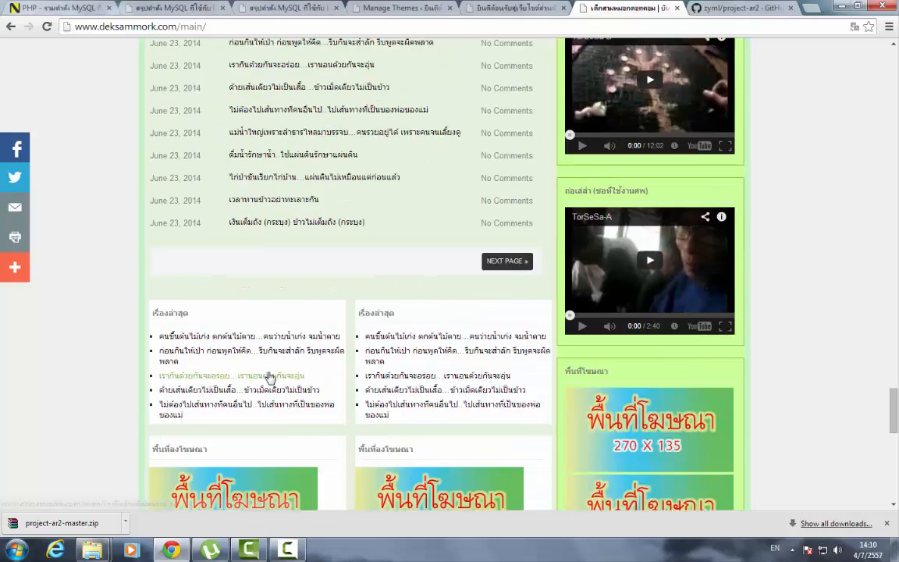
pyautogui.scroll(-3, 269, 378)
pyautogui.scroll(7, 225, 306)
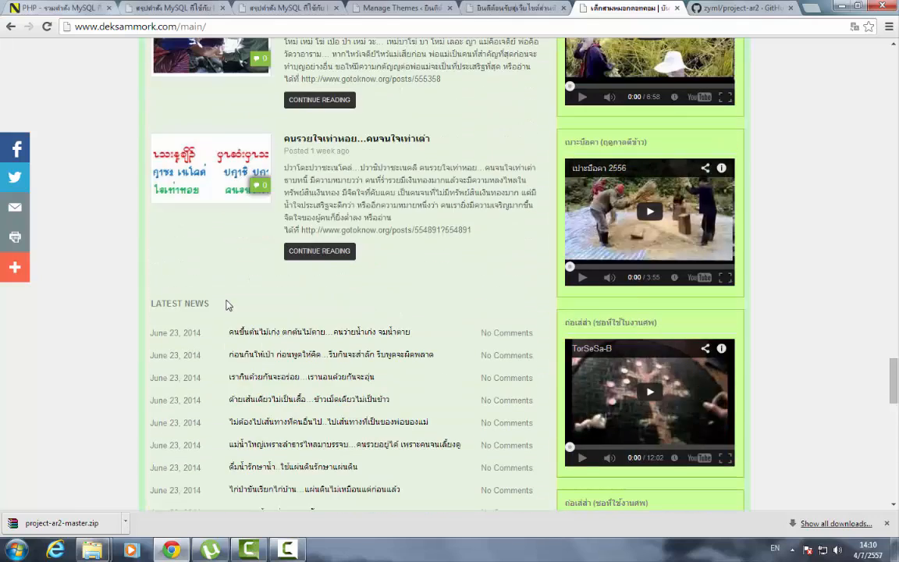
pyautogui.moveTo(216, 301); pyautogui.dragTo(153, 303)
pyautogui.scroll(-8, 364, 330)
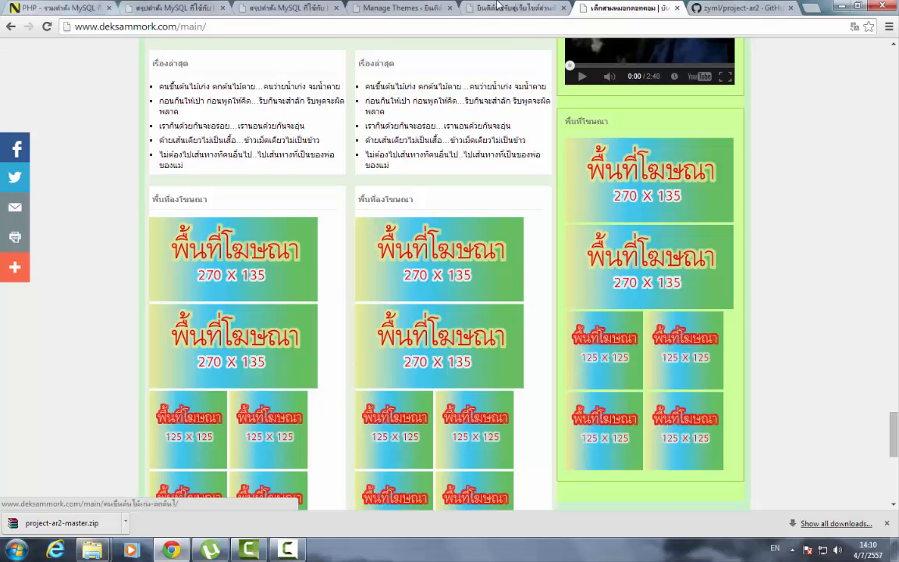
pyautogui.click(498, 7)
pyautogui.scroll(5, 467, 292)
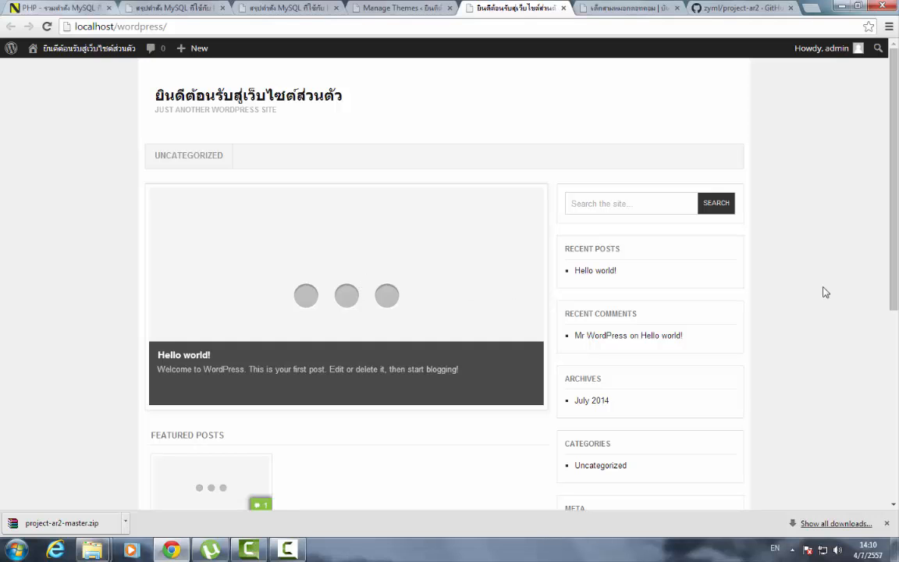
pyautogui.scroll(-3, 826, 293)
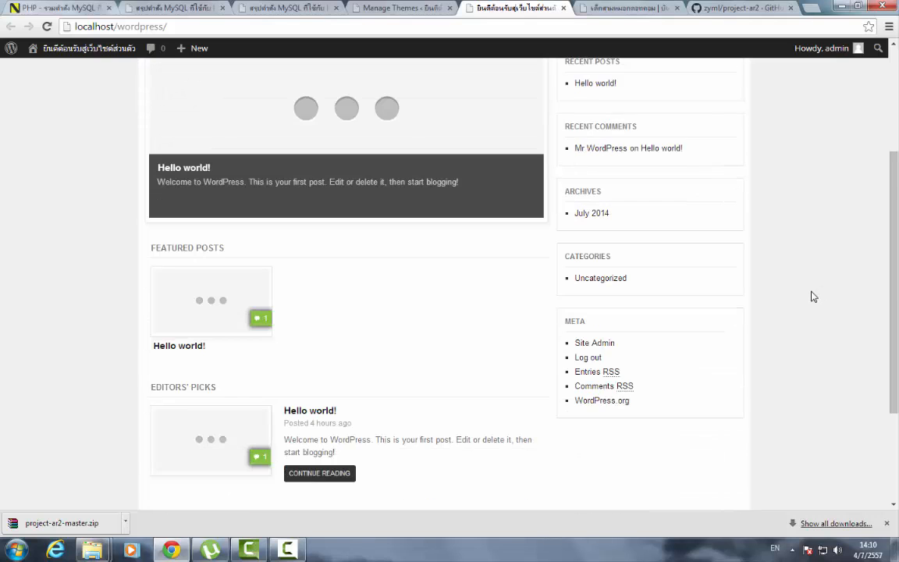